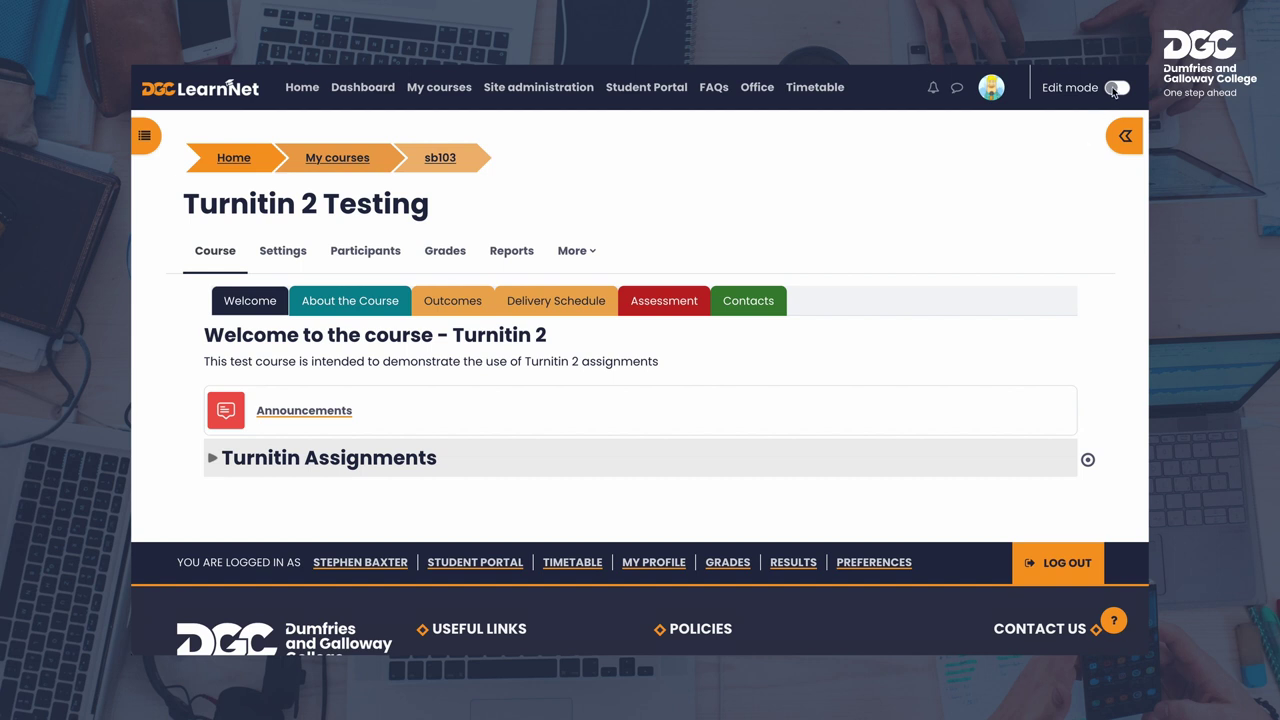
# With editing on, add a new Turnitin Assignment 2 to the Turnitin Assignments section
pyautogui.click(1115, 90)
pyautogui.scroll(-3, 1000, 200)
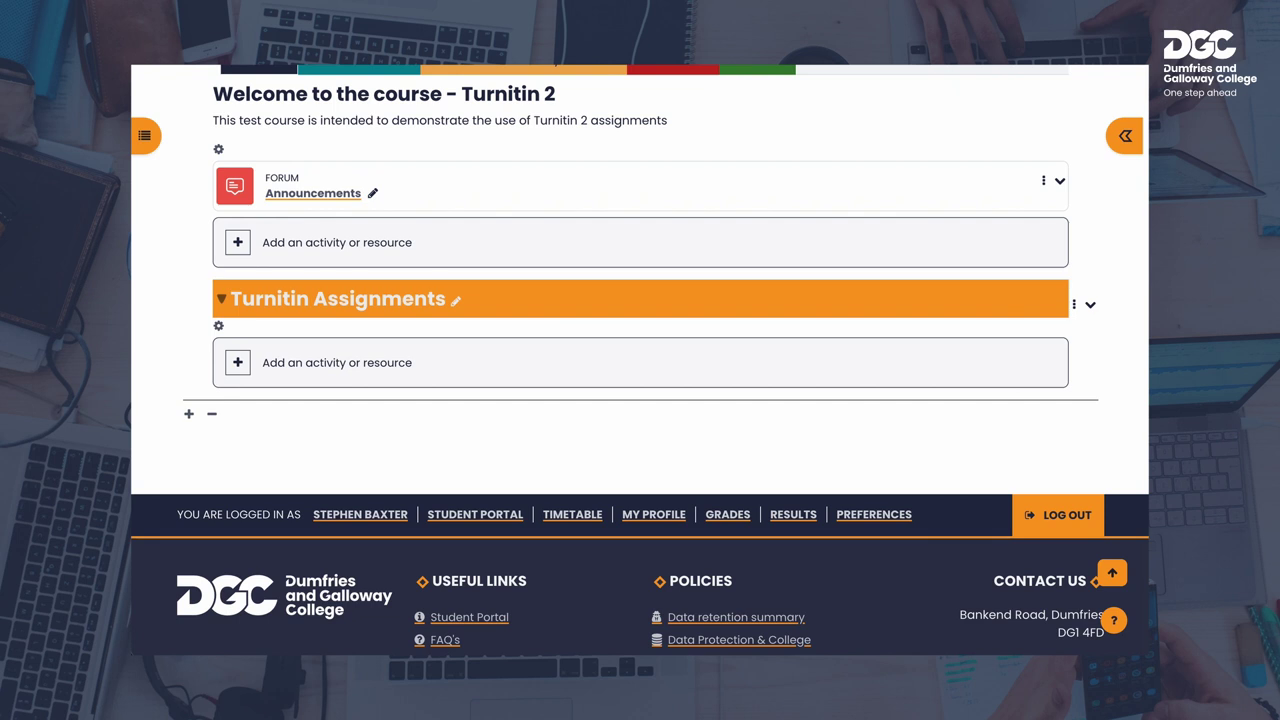
pyautogui.click(350, 370)
pyautogui.scroll(-5, 457, 397)
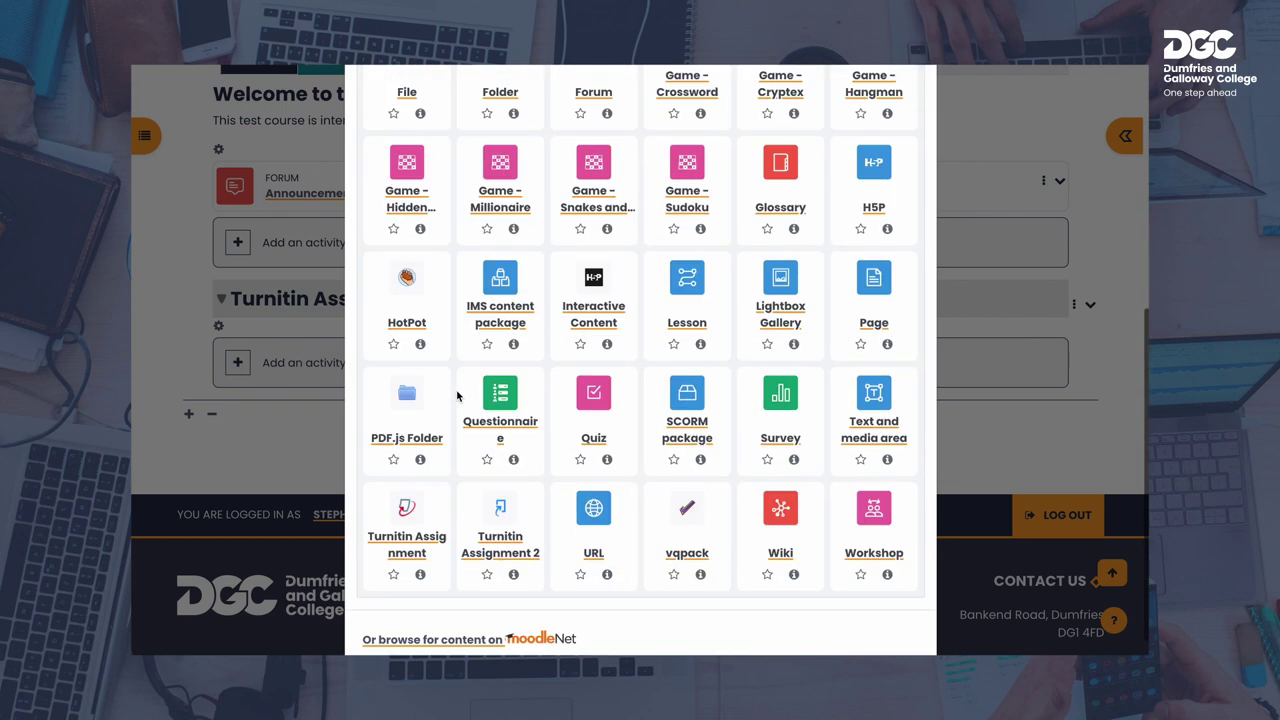
pyautogui.click(504, 520)
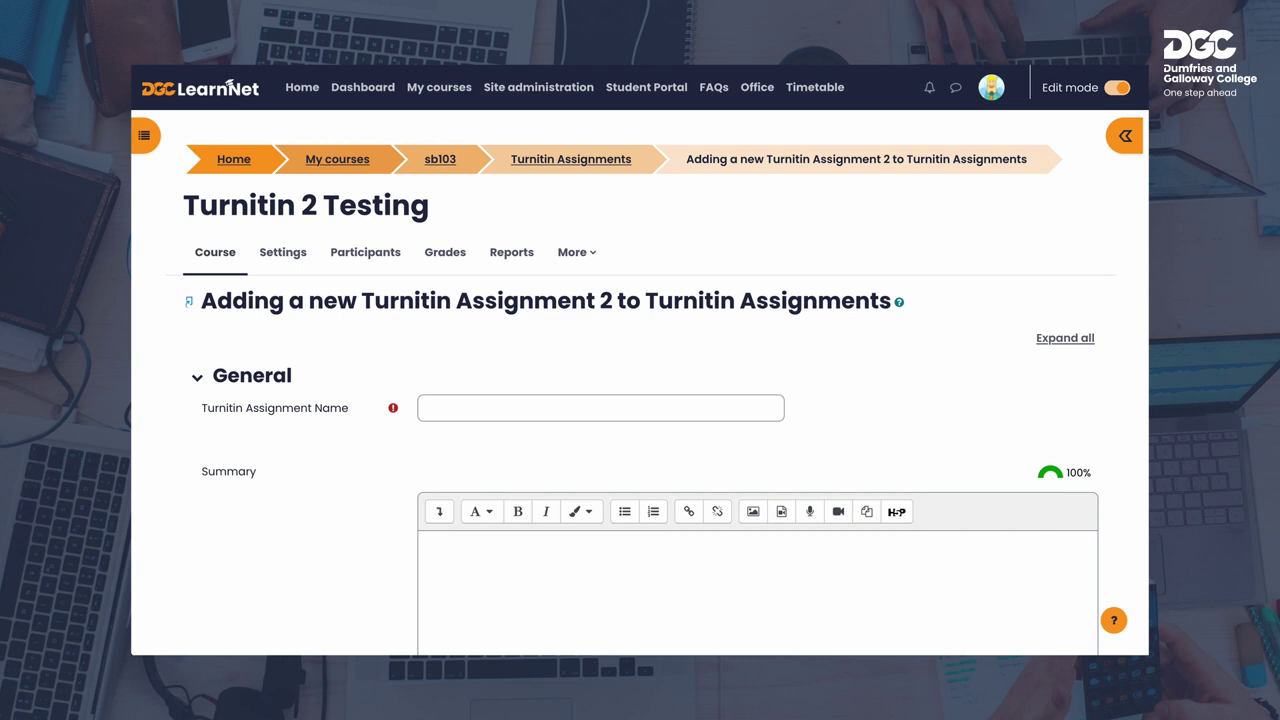
# Paste the Outcome 1 wild-birds title as the name and the project brief as the summary
pyautogui.click(554, 414)
pyautogui.write('Outcome 1 - Exploring Avian Residents: A Study of Wild Birds in Scottish Gardens')
pyautogui.press('Home')
pyautogui.scroll(-2, 600, 437)
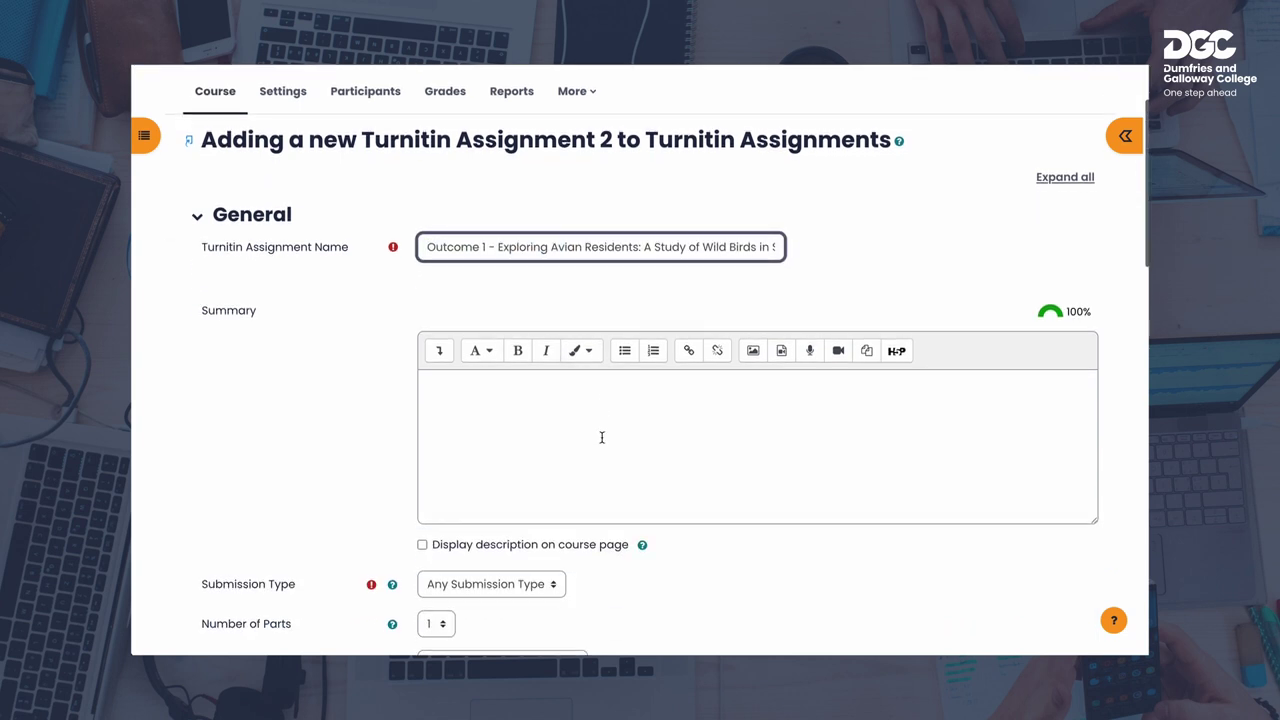
pyautogui.click(600, 437)
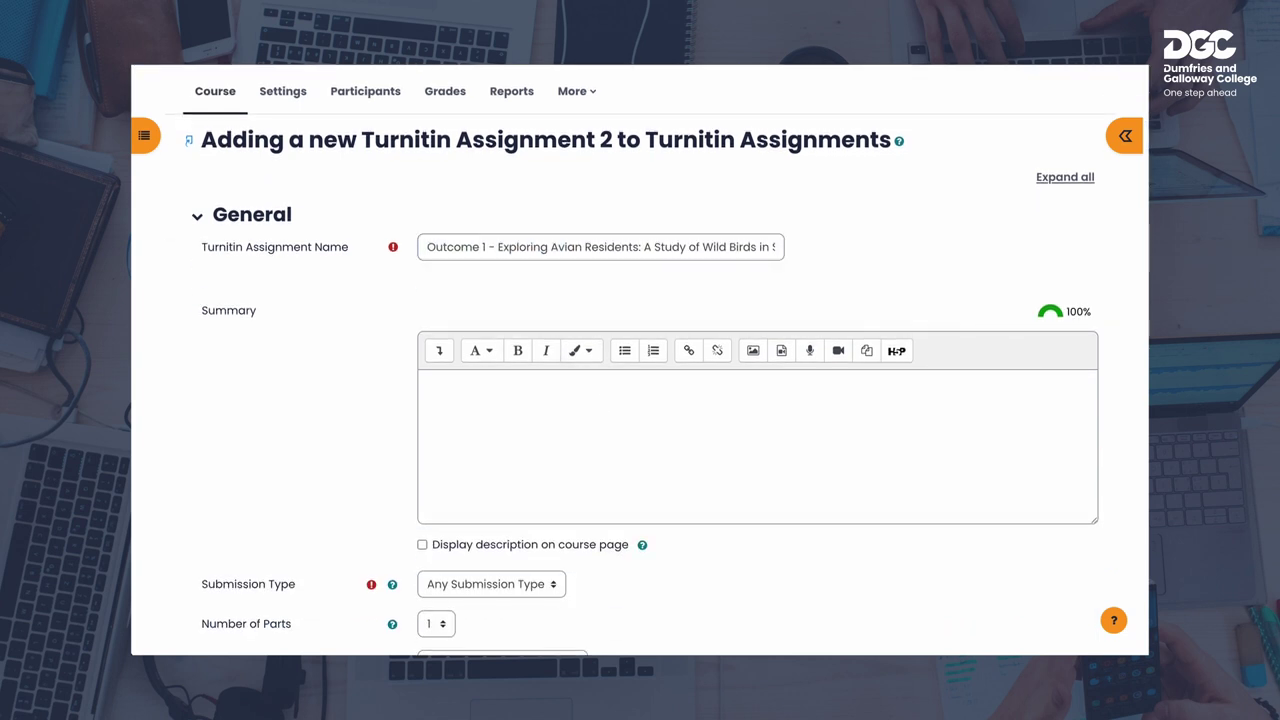
pyautogui.click(504, 413)
pyautogui.hotkey('ctrl', 'v')
# Bold the Introduction: heading and remove the blank line before Part 1
pyautogui.scroll(10, 504, 413)
pyautogui.moveTo(497, 382); pyautogui.dragTo(415, 385)
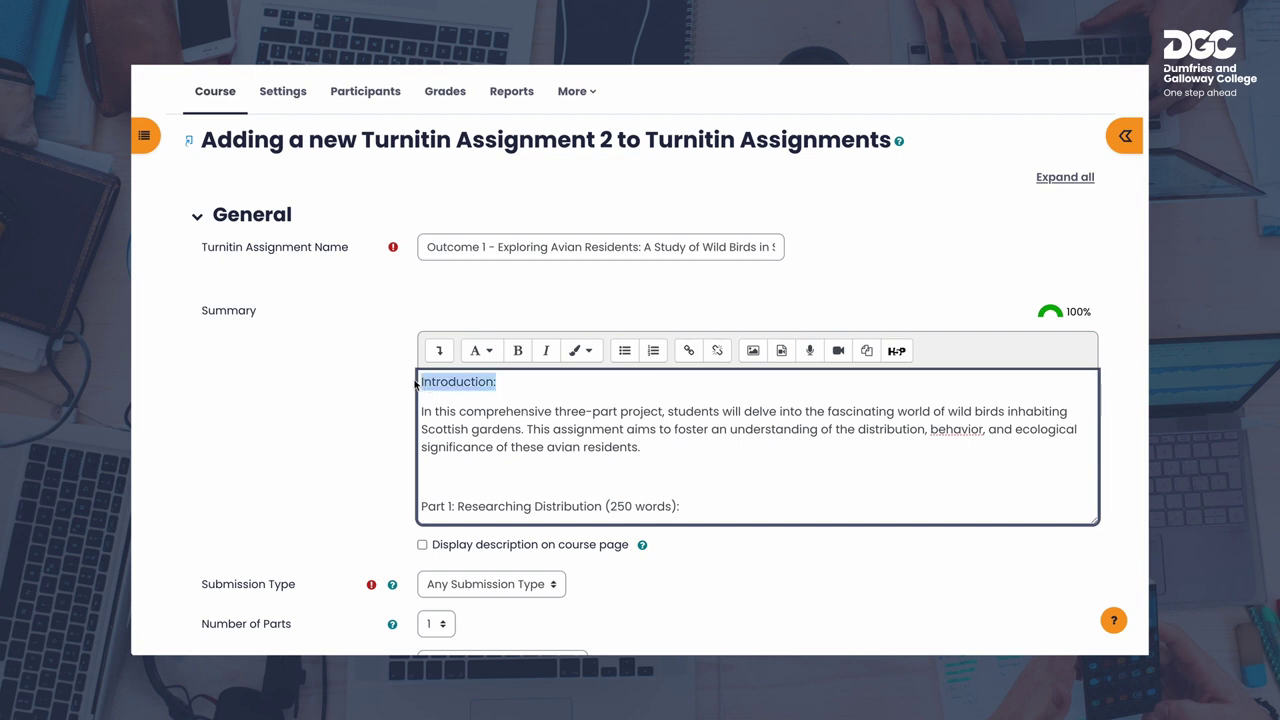
pyautogui.hotkey('ctrl', 'b')
pyautogui.scroll(-1, 517, 446)
pyautogui.click(517, 446)
pyautogui.press('BackSpace')
pyautogui.moveTo(680, 451); pyautogui.dragTo(421, 452)
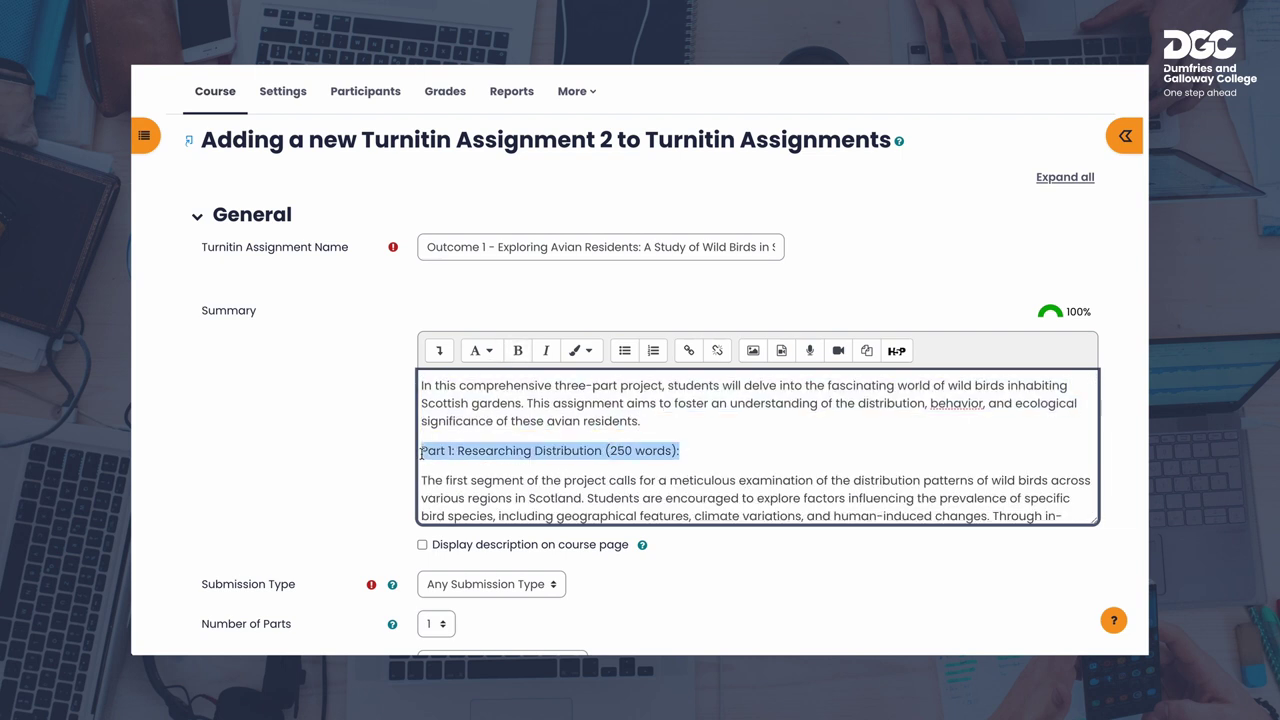
pyautogui.scroll(-2, 603, 469)
# Remove the blank lines before Parts 2 and 3 and bold both headings
pyautogui.click(603, 469)
pyautogui.press('BackSpace')
pyautogui.moveTo(663, 460); pyautogui.dragTo(425, 372)
pyautogui.click(604, 479)
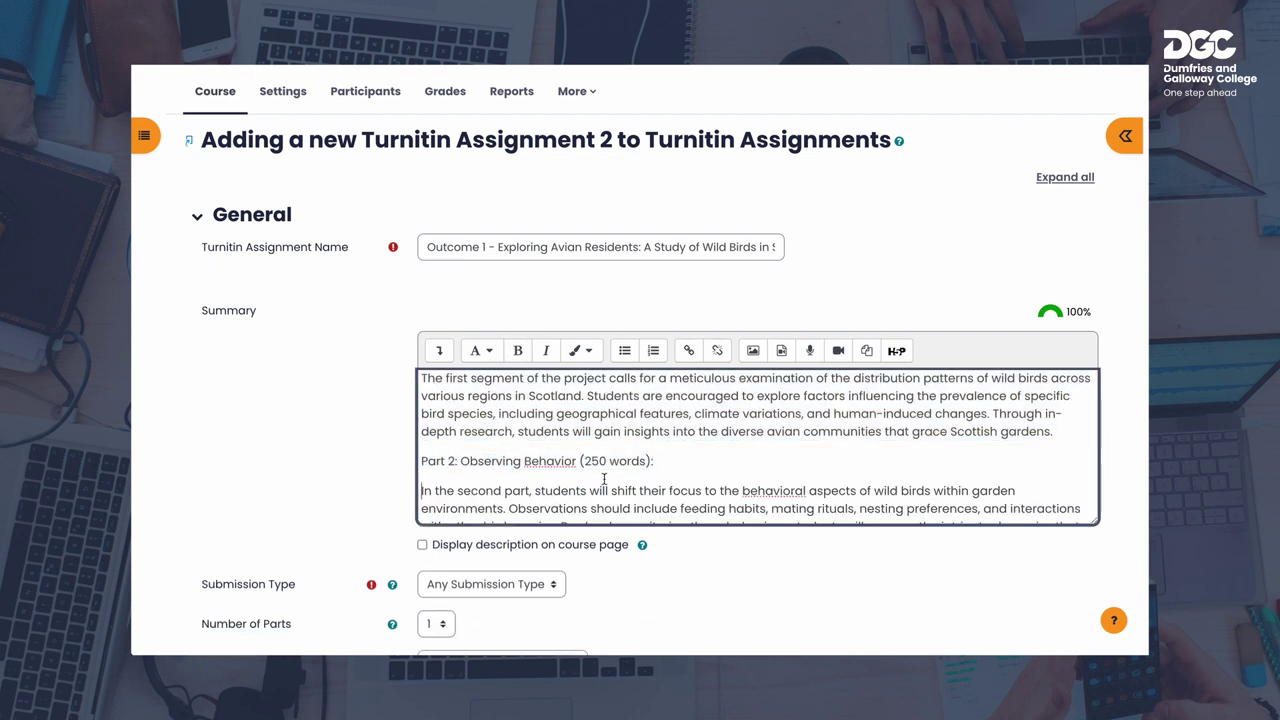
pyautogui.moveTo(655, 461); pyautogui.dragTo(421, 461)
pyautogui.hotkey('ctrl', 'b')
pyautogui.scroll(-3, 491, 463)
pyautogui.click(683, 460)
pyautogui.press('BackSpace')
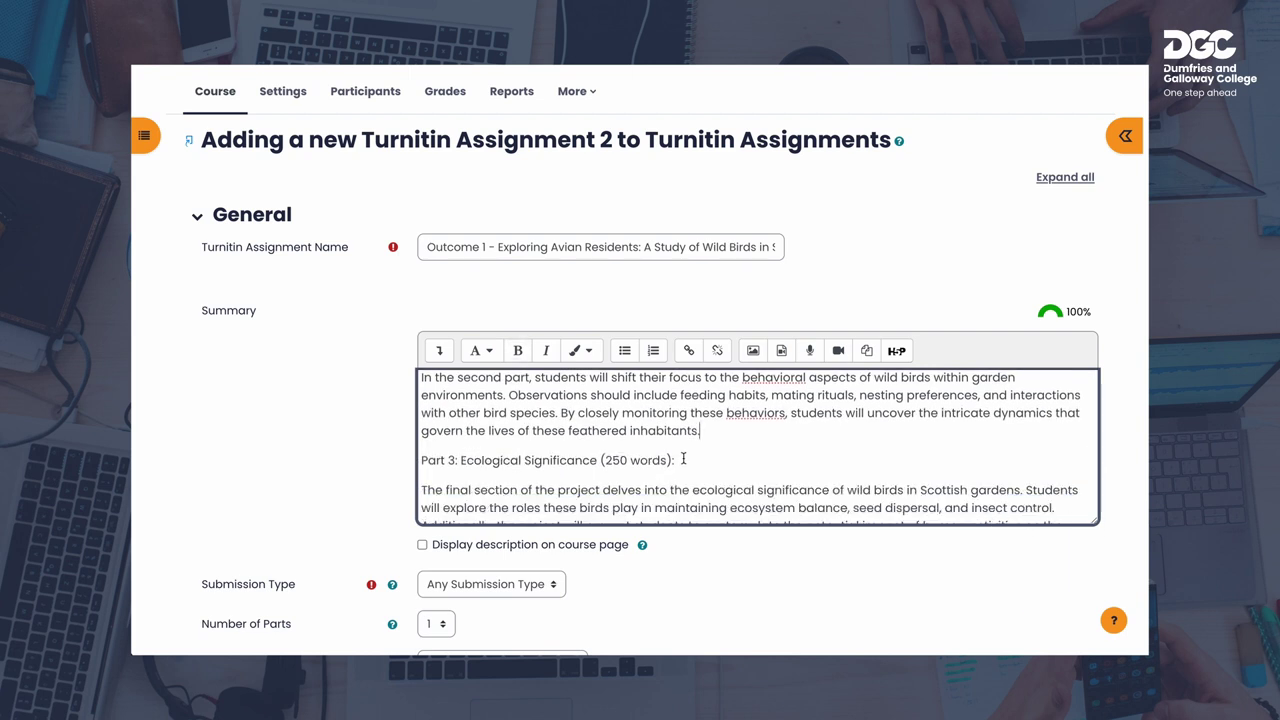
pyautogui.moveTo(683, 459); pyautogui.dragTo(421, 460)
pyautogui.hotkey('ctrl', 'b')
pyautogui.scroll(-2, 421, 460)
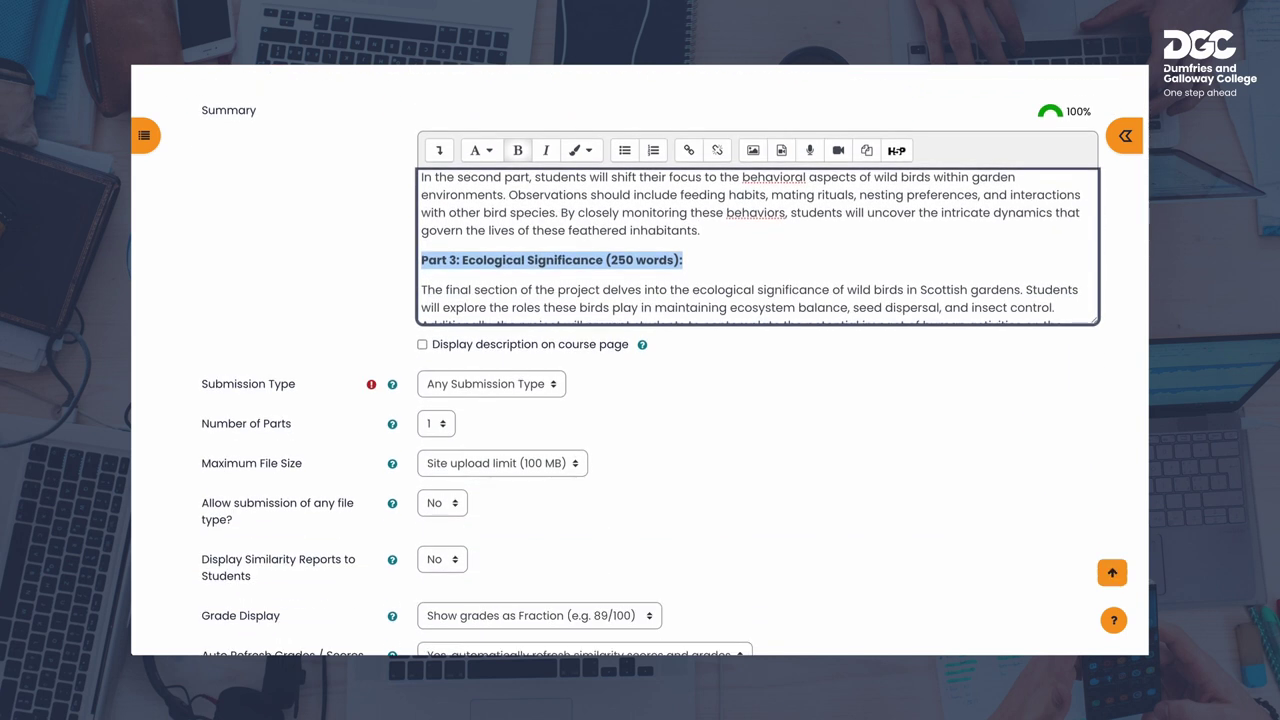
# Set the Number of Parts to 3
pyautogui.click(443, 426)
pyautogui.click(432, 465)
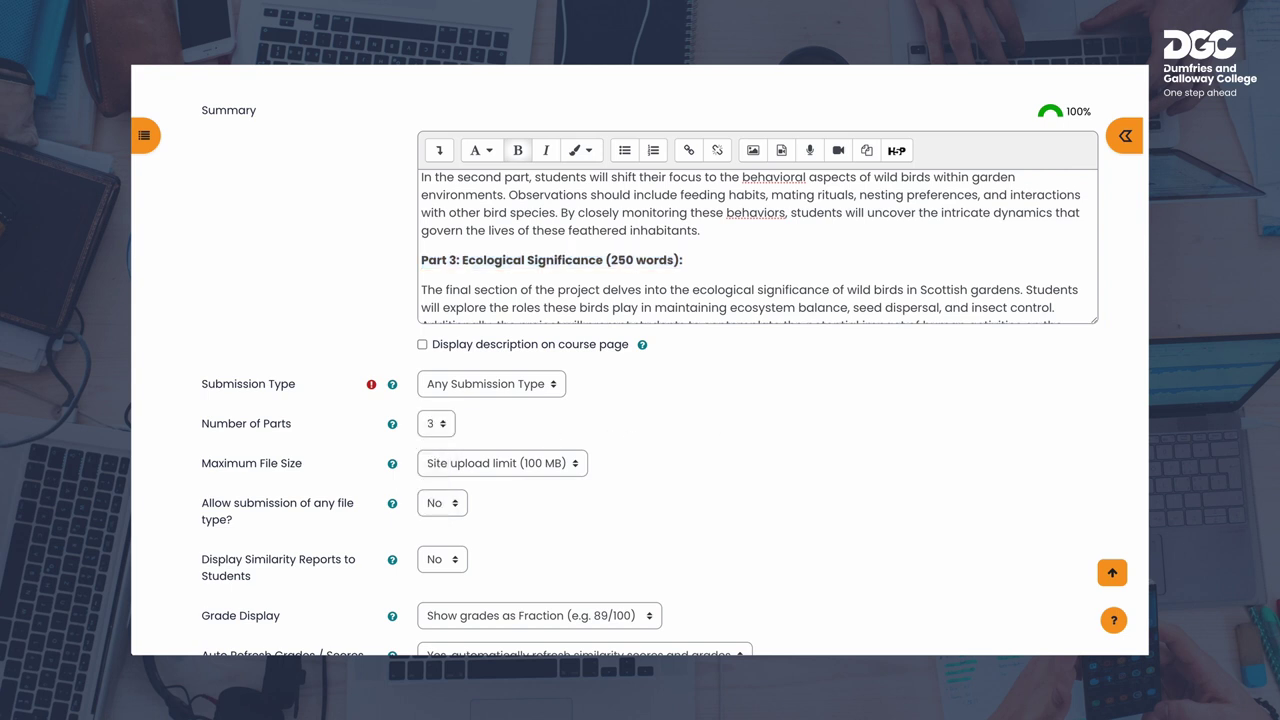
pyautogui.scroll(-1, 758, 246)
pyautogui.scroll(6, 758, 246)
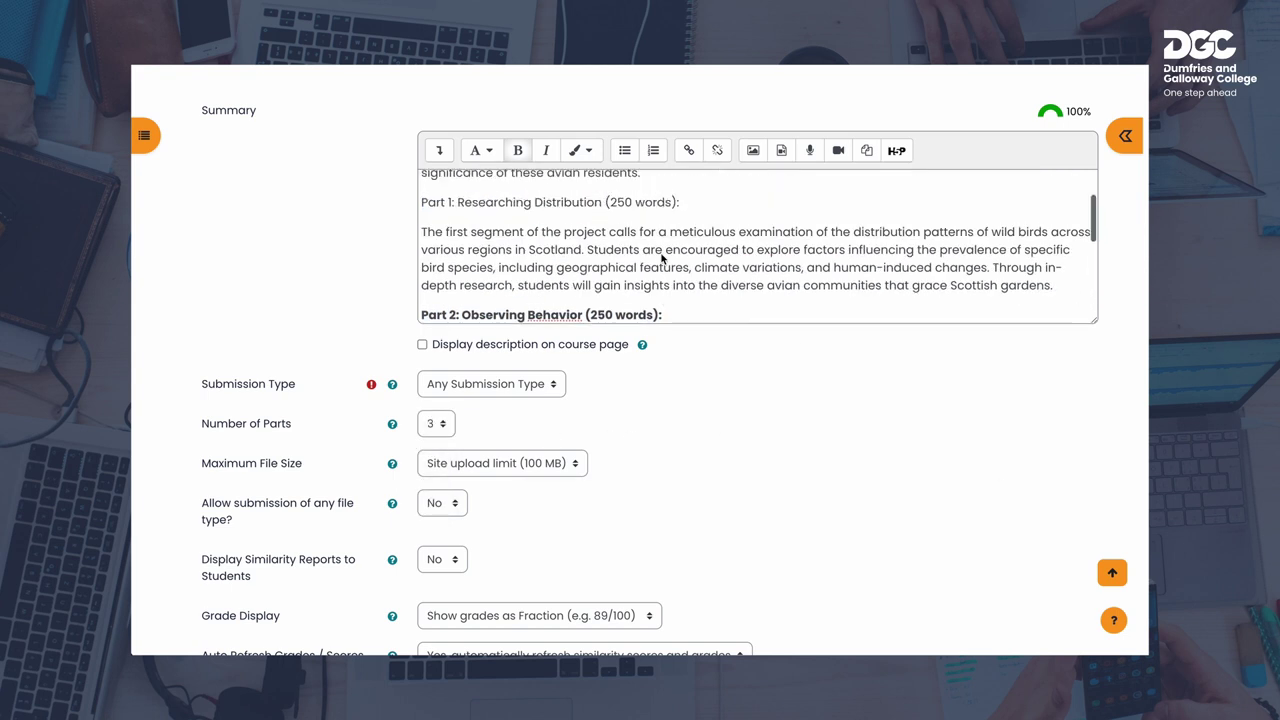
pyautogui.scroll(-4, 711, 372)
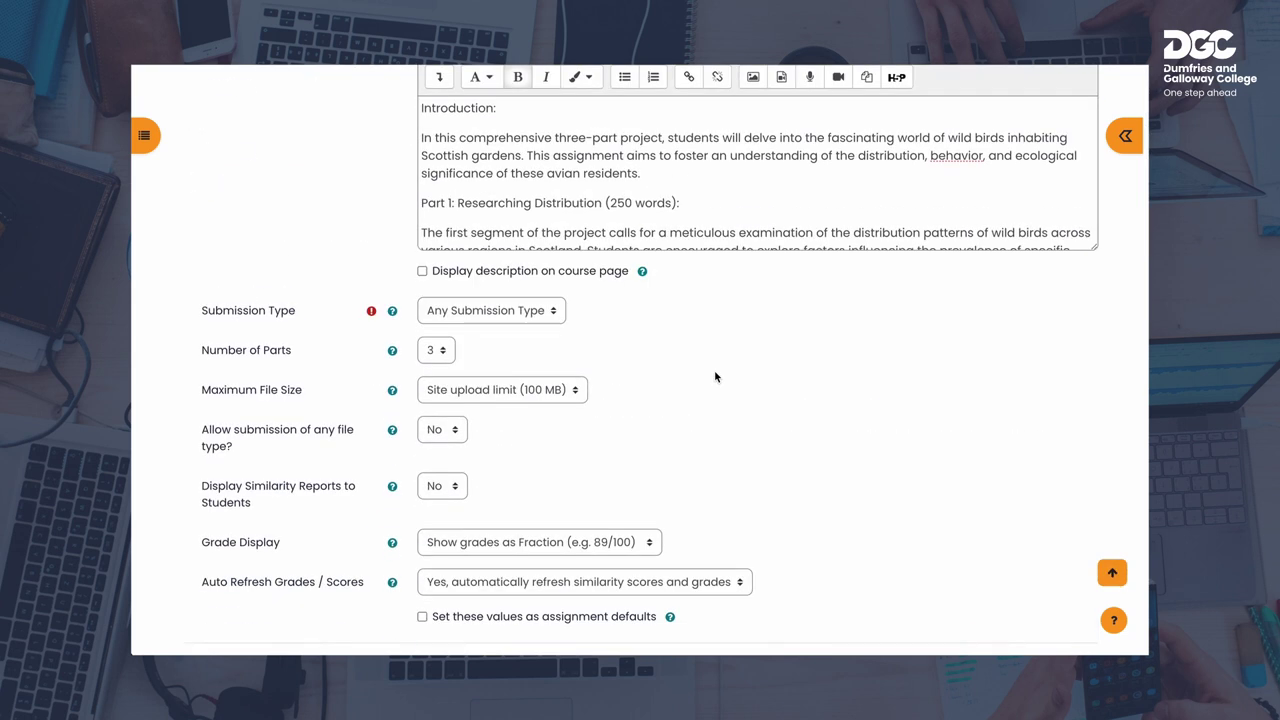
pyautogui.scroll(-1, 700, 376)
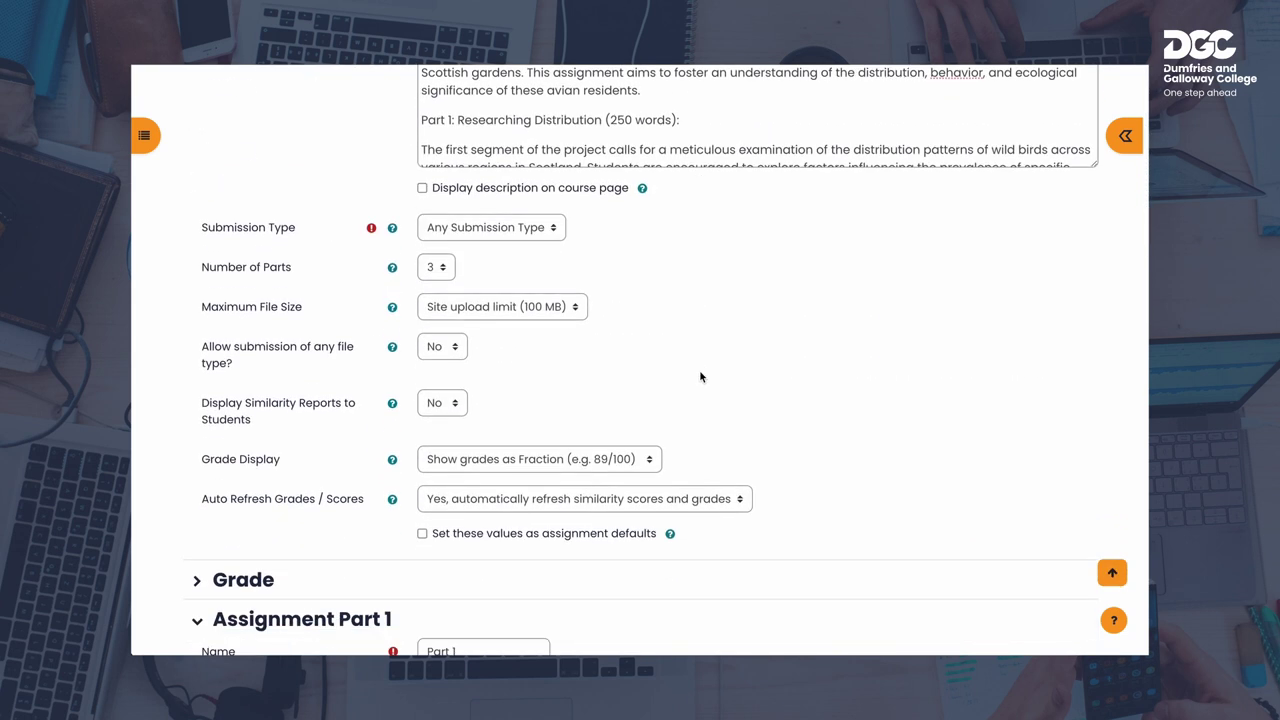
pyautogui.scroll(-7, 700, 376)
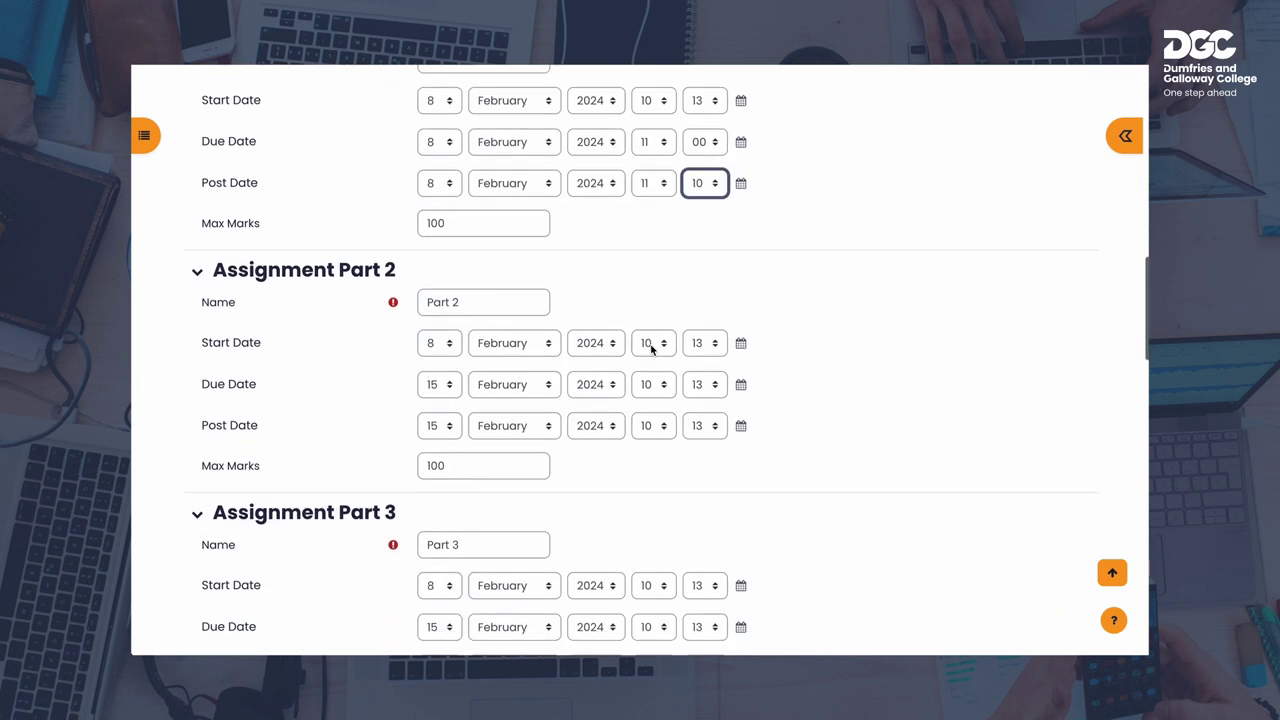
pyautogui.scroll(1, 676, 320)
# Set Part 2's due time to 11:00 and post time to 11:10
pyautogui.click(661, 420)
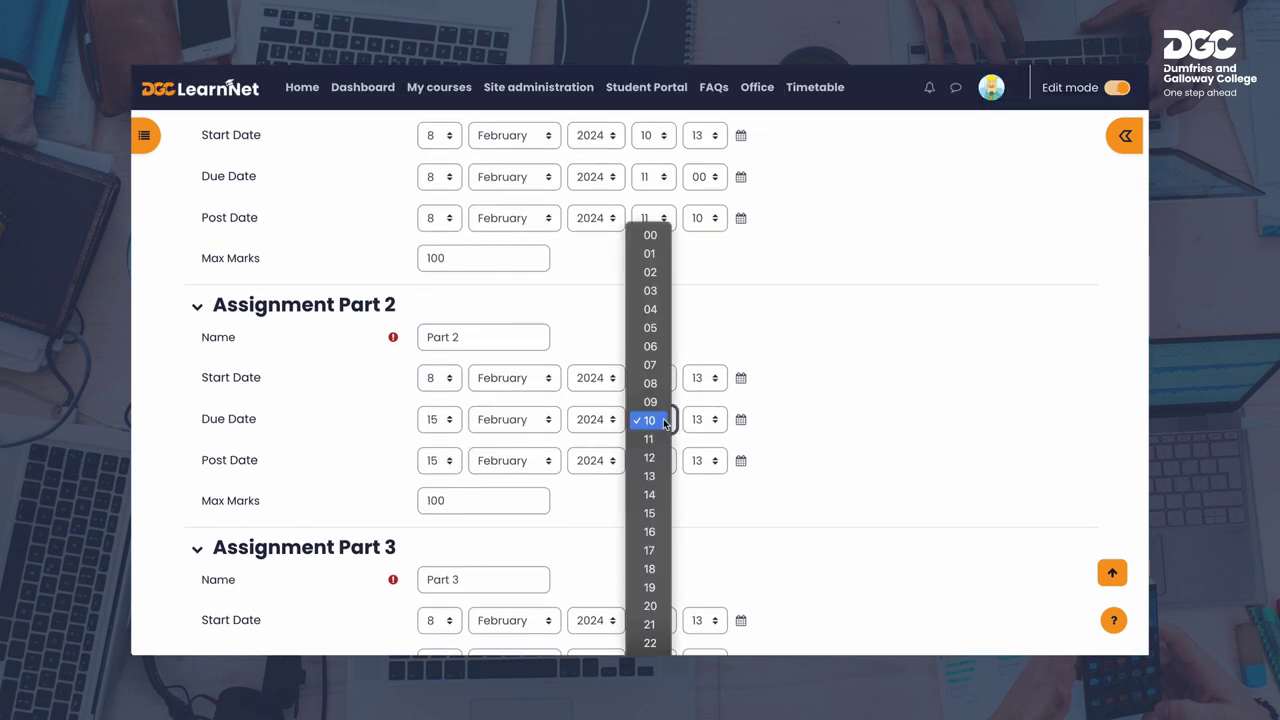
pyautogui.click(656, 436)
pyautogui.click(705, 419)
pyautogui.click(702, 185)
pyautogui.click(660, 462)
pyautogui.click(656, 478)
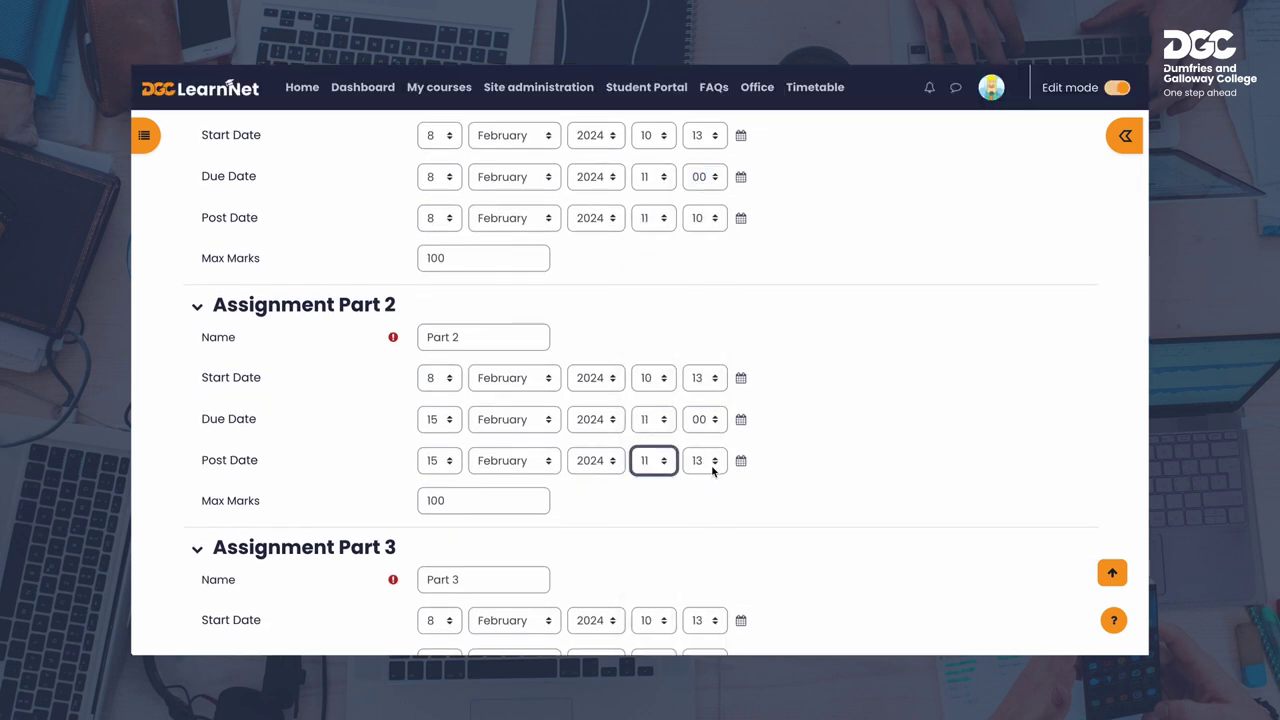
pyautogui.click(708, 463)
pyautogui.click(707, 412)
# Set Part 3's due time to 11:00 and post time to 11:10
pyautogui.scroll(-3, 600, 430)
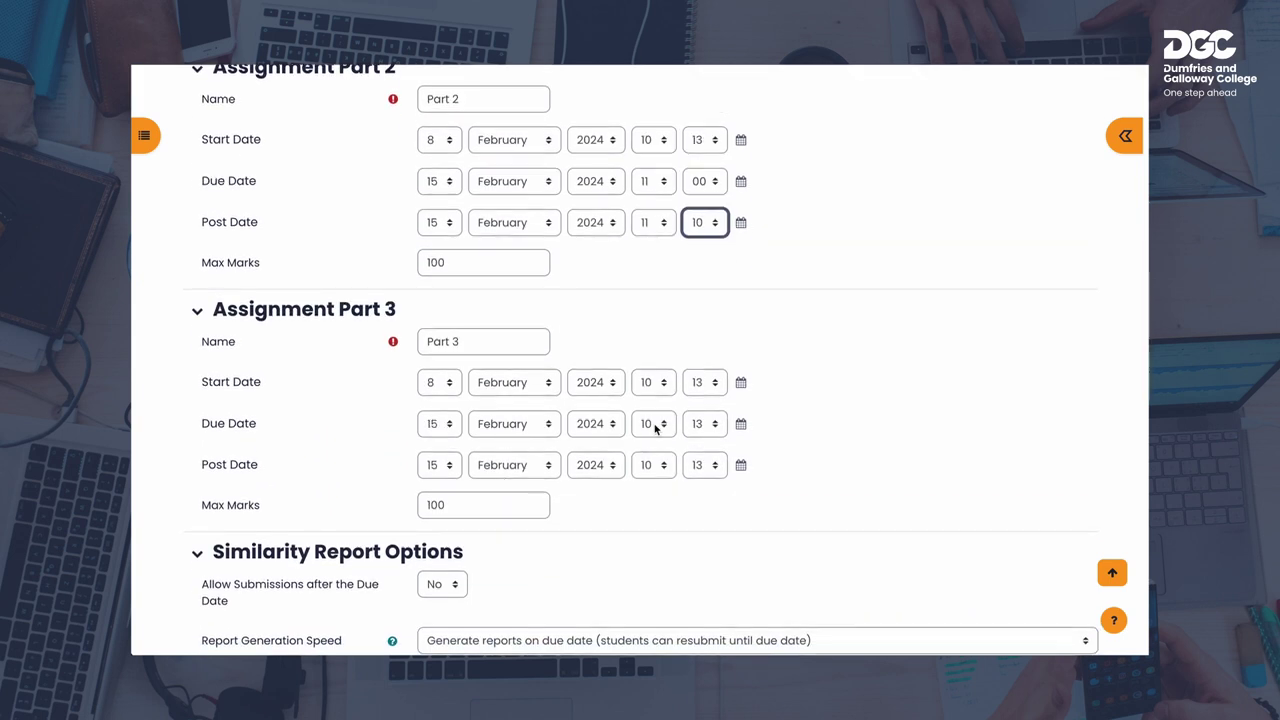
pyautogui.click(650, 423)
pyautogui.click(652, 443)
pyautogui.click(705, 424)
pyautogui.click(701, 183)
pyautogui.click(652, 465)
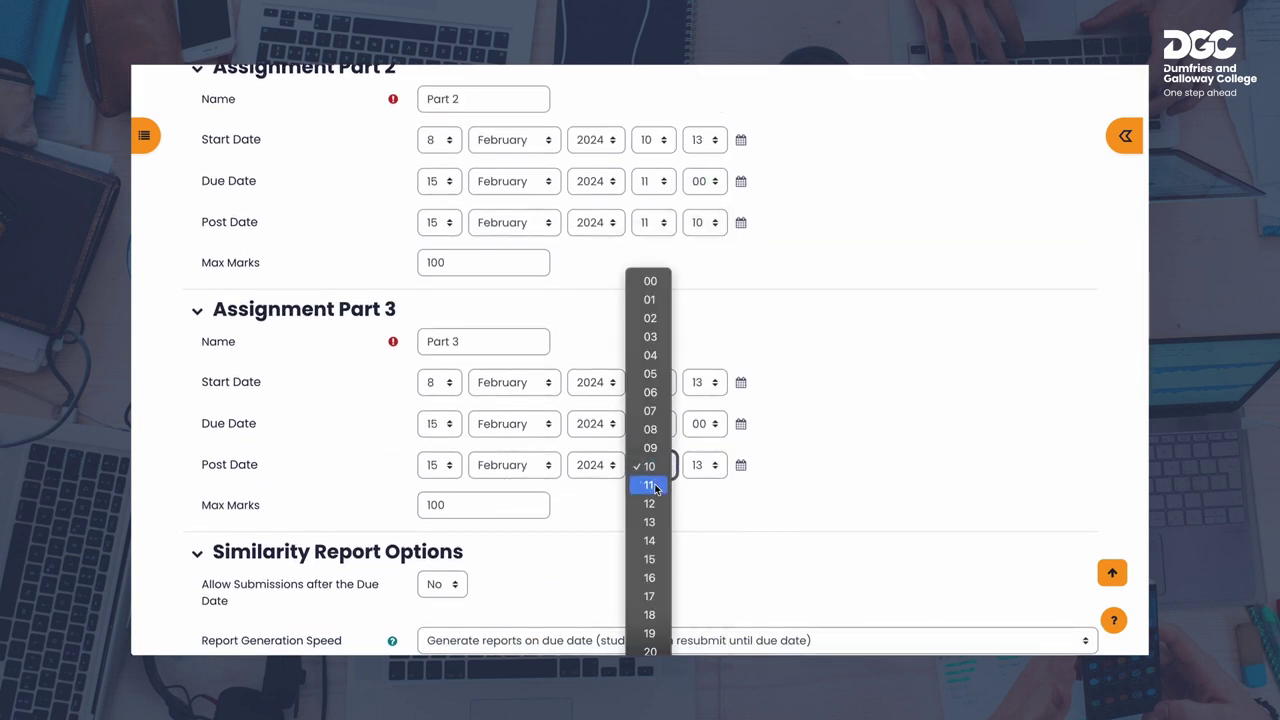
pyautogui.click(652, 483)
pyautogui.click(705, 465)
pyautogui.click(701, 410)
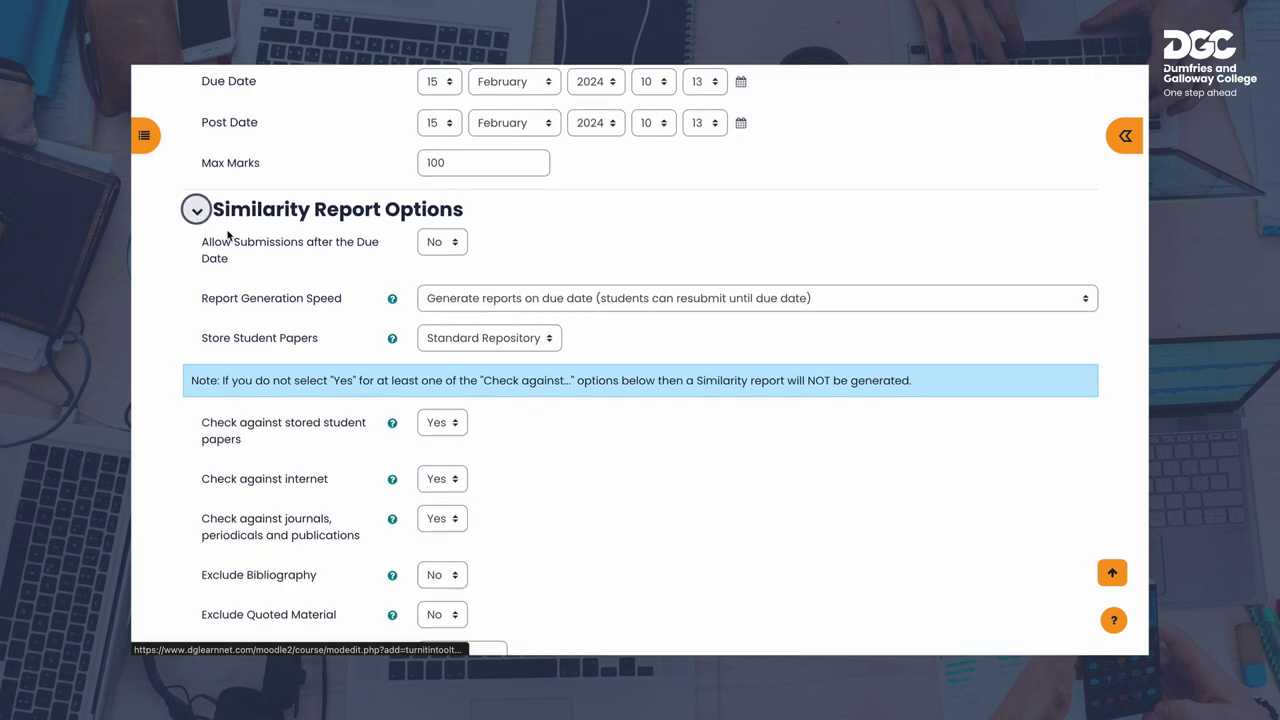
# Open the Report Generation Speed dropdown under Similarity Report Options
pyautogui.scroll(-2, 362, 305)
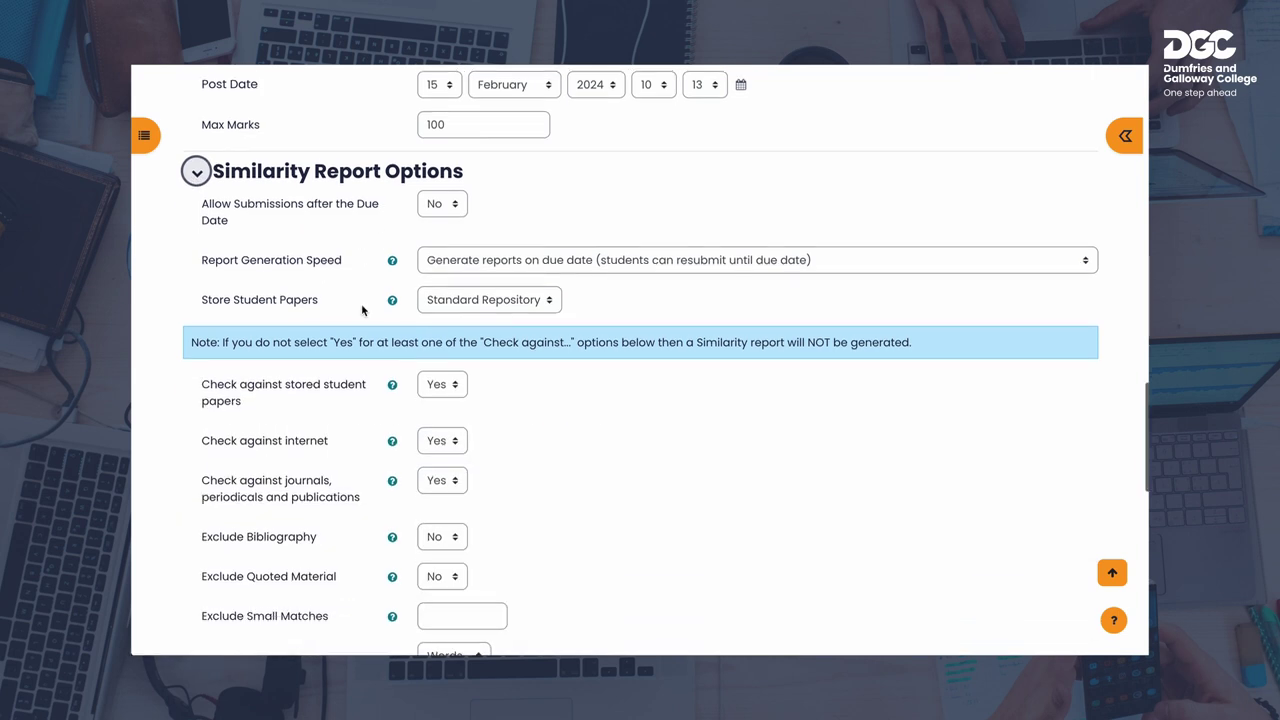
pyautogui.scroll(-1, 355, 310)
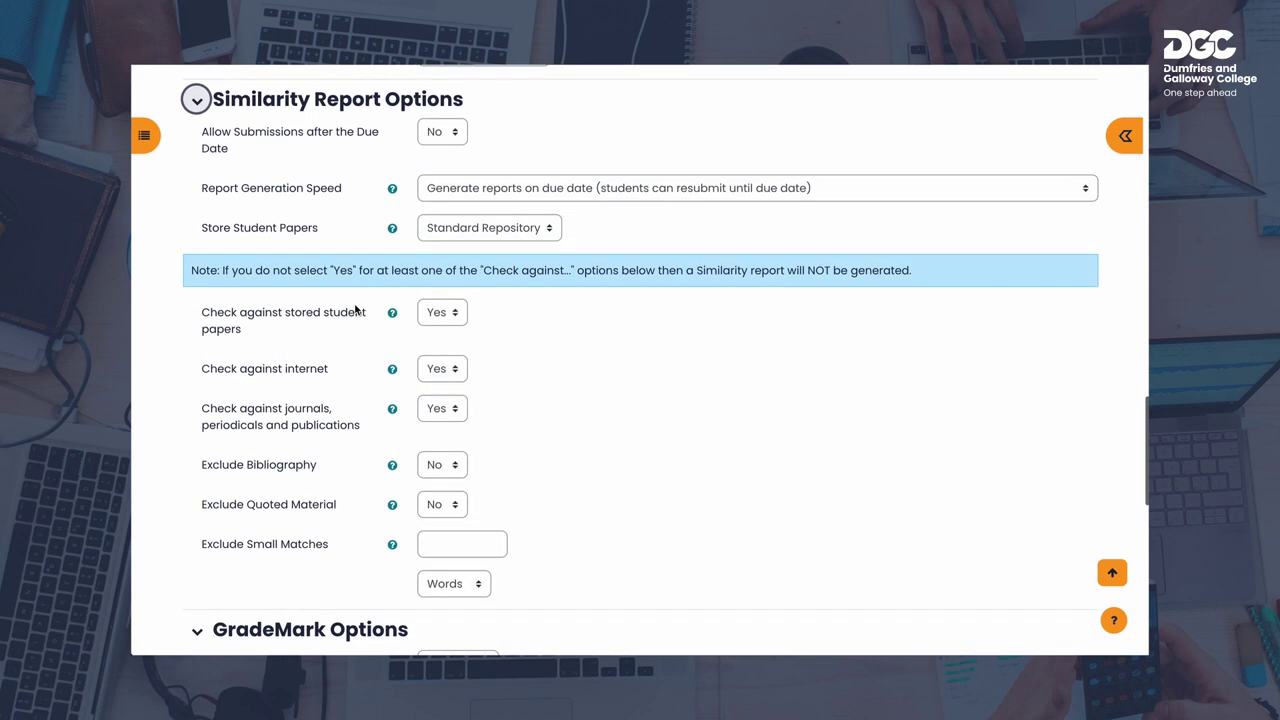
pyautogui.scroll(4, 355, 310)
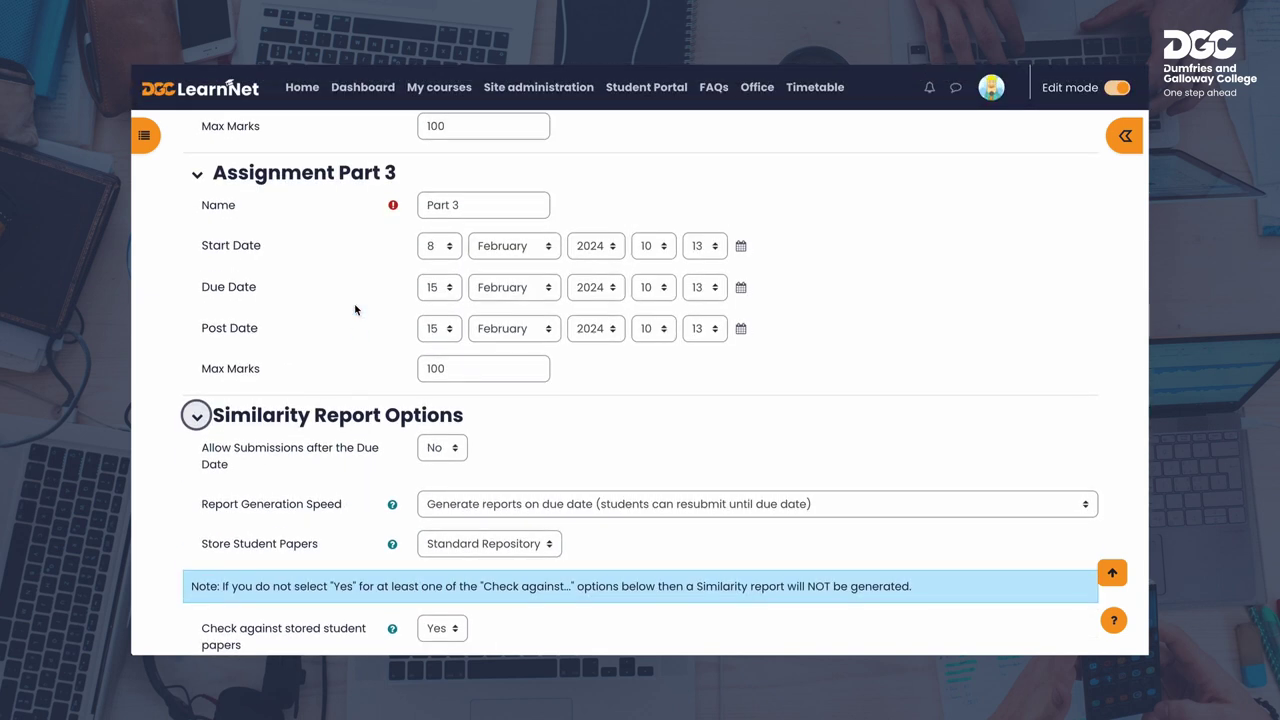
pyautogui.scroll(-3, 355, 310)
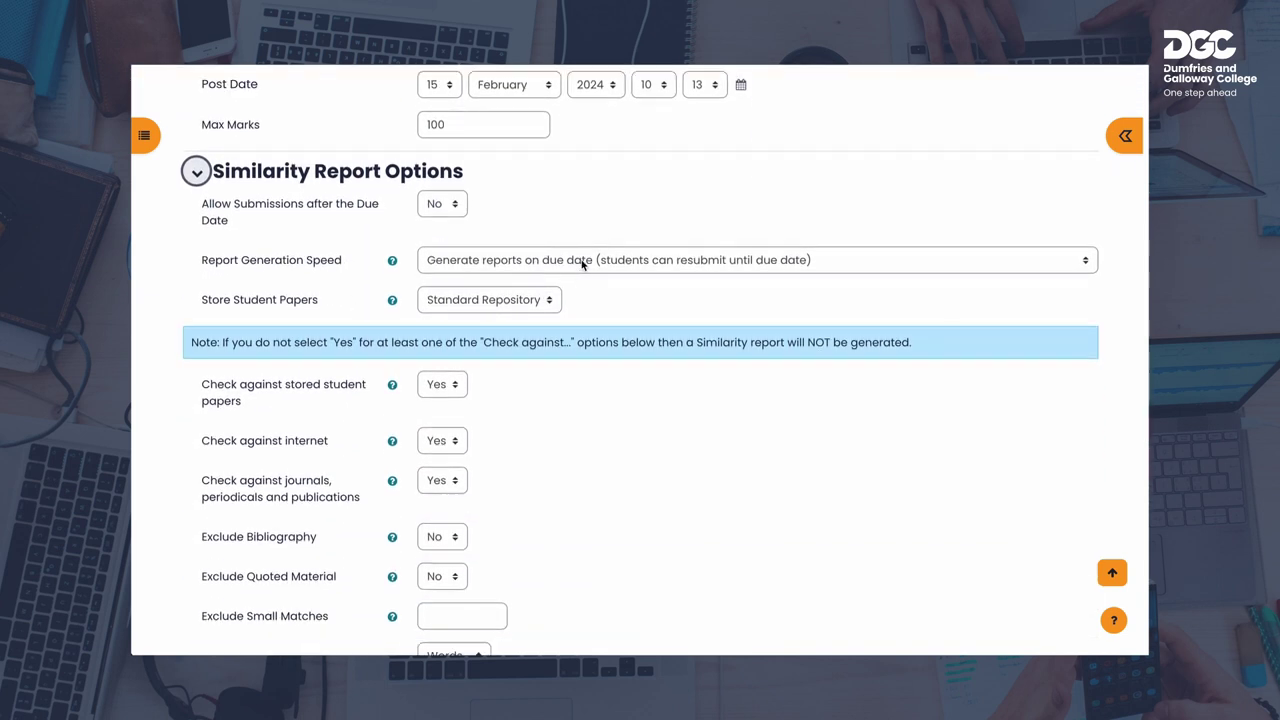
pyautogui.click(584, 262)
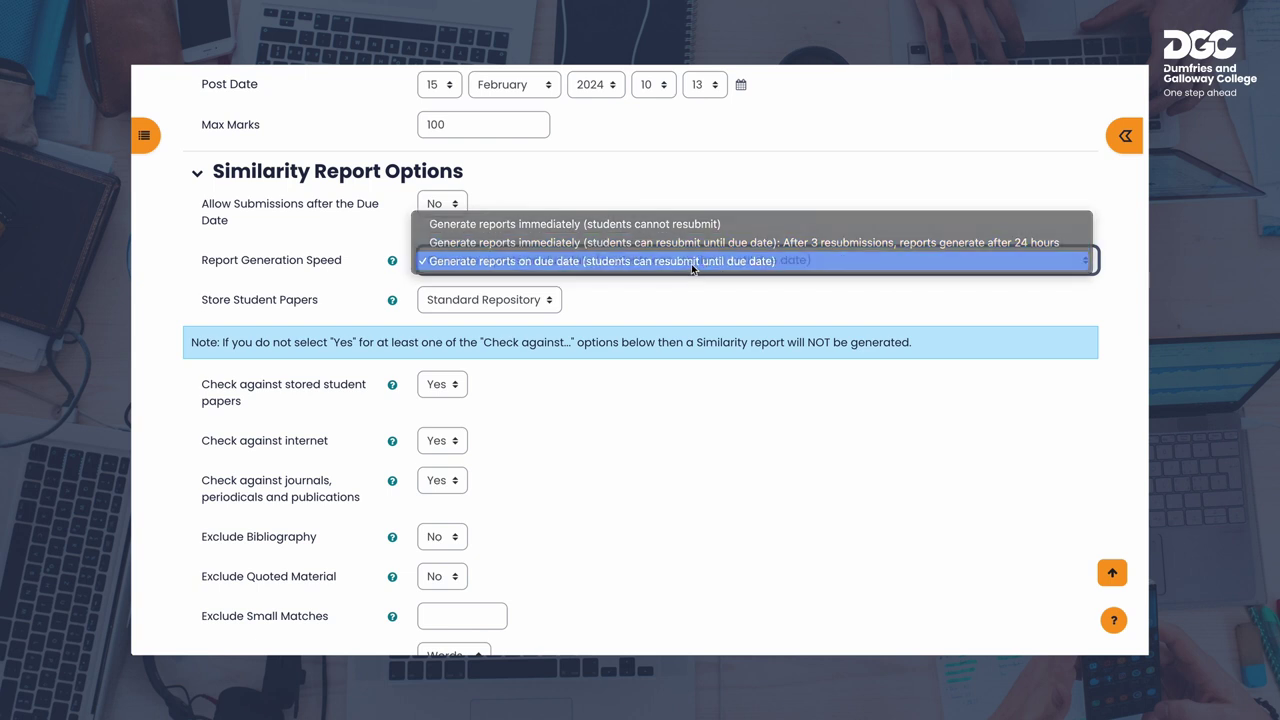
# Keep 'Generate reports on due date' and set Group mode to No groups
pyautogui.click(691, 263)
pyautogui.scroll(-3, 661, 376)
pyautogui.scroll(-5, 660, 399)
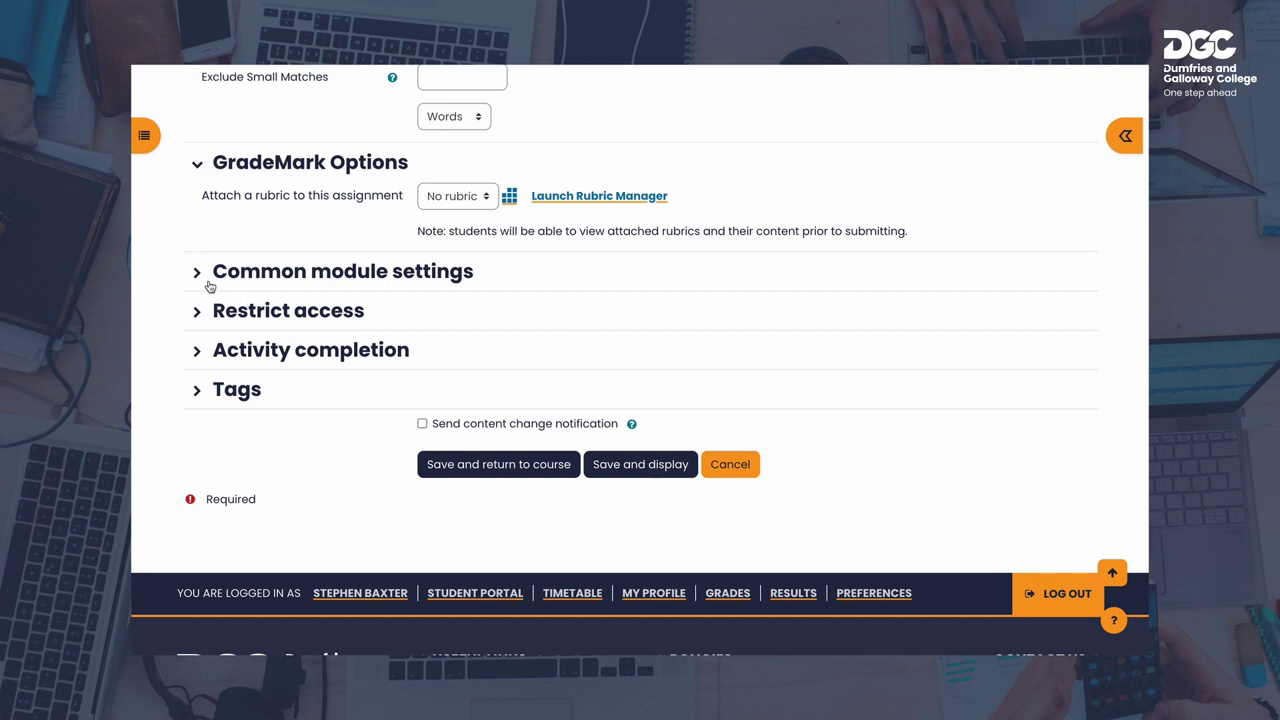
pyautogui.click(196, 271)
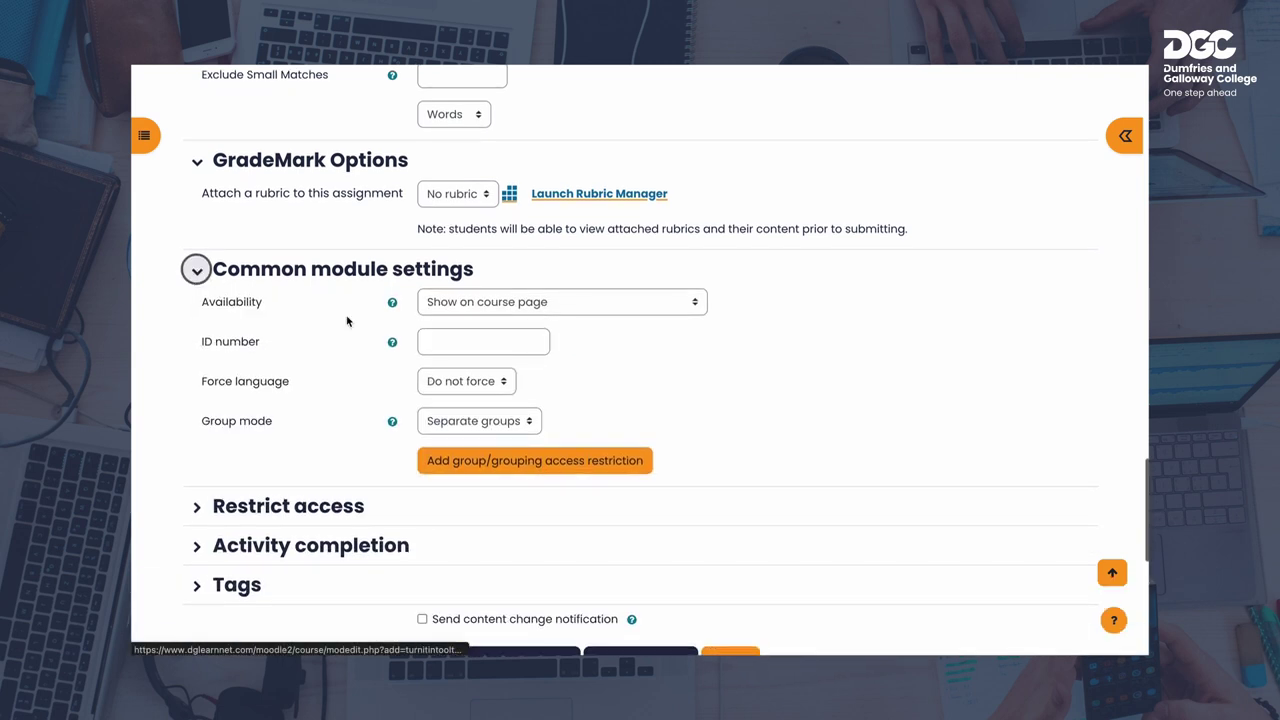
pyautogui.click(484, 425)
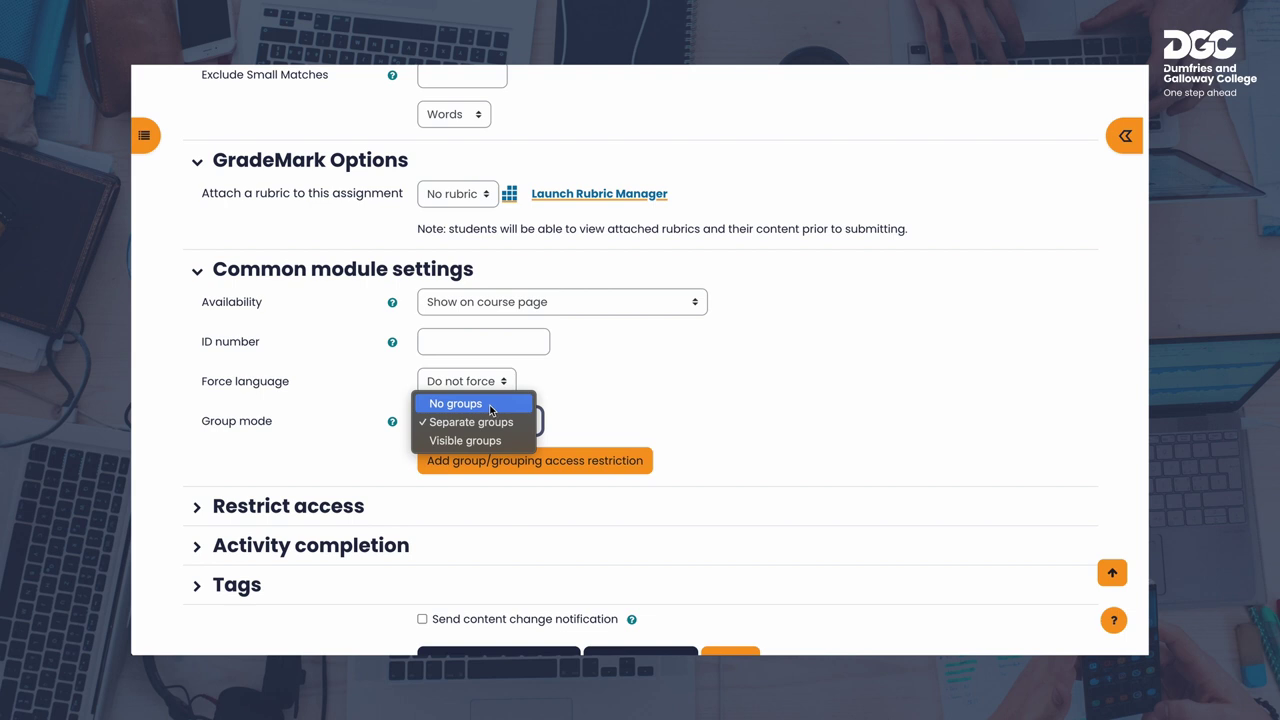
pyautogui.click(492, 406)
pyautogui.scroll(-3, 520, 427)
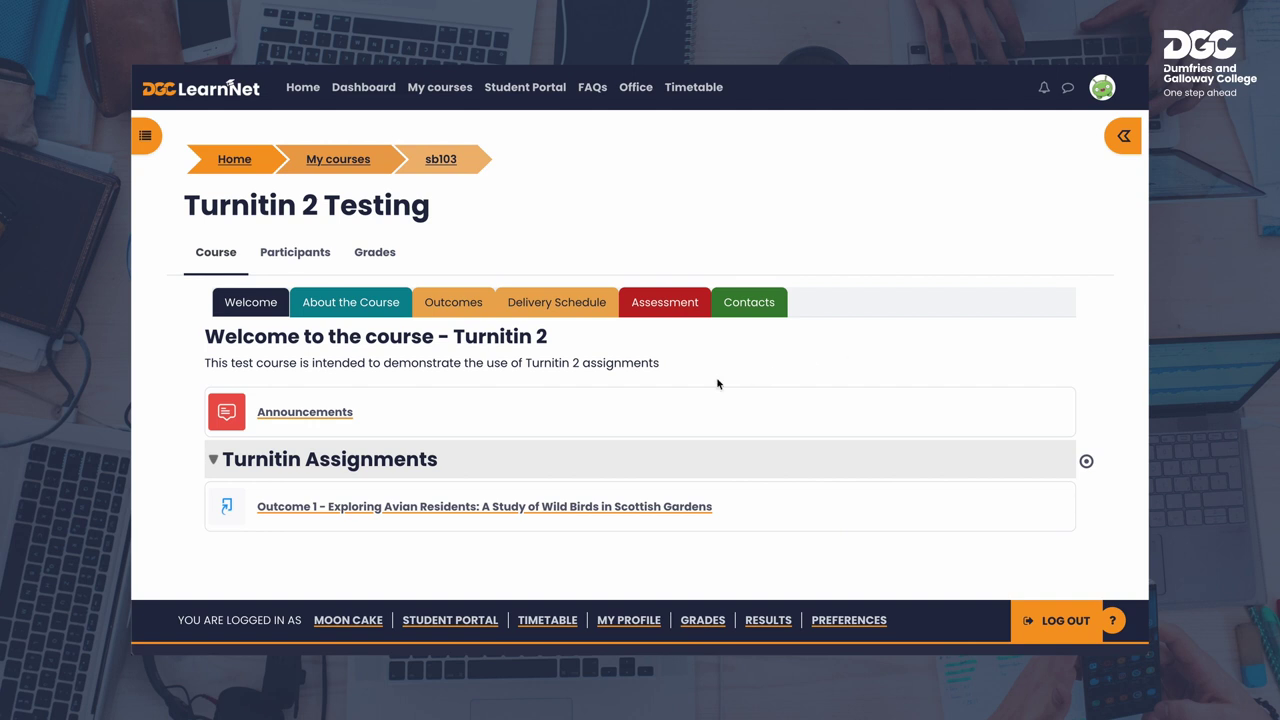
# Open the Outcome 1 wild-birds assignment and view the Part 3 tab's submissions table
pyautogui.click(501, 512)
pyautogui.click(282, 211)
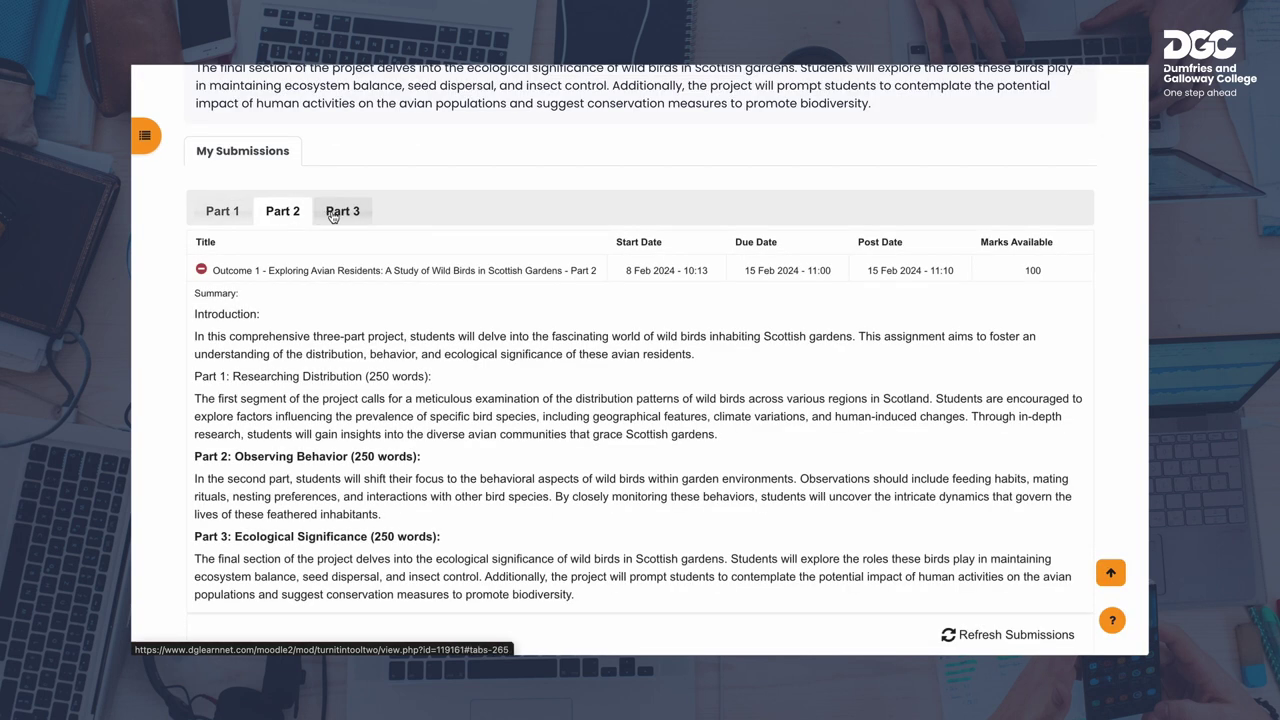
pyautogui.click(333, 215)
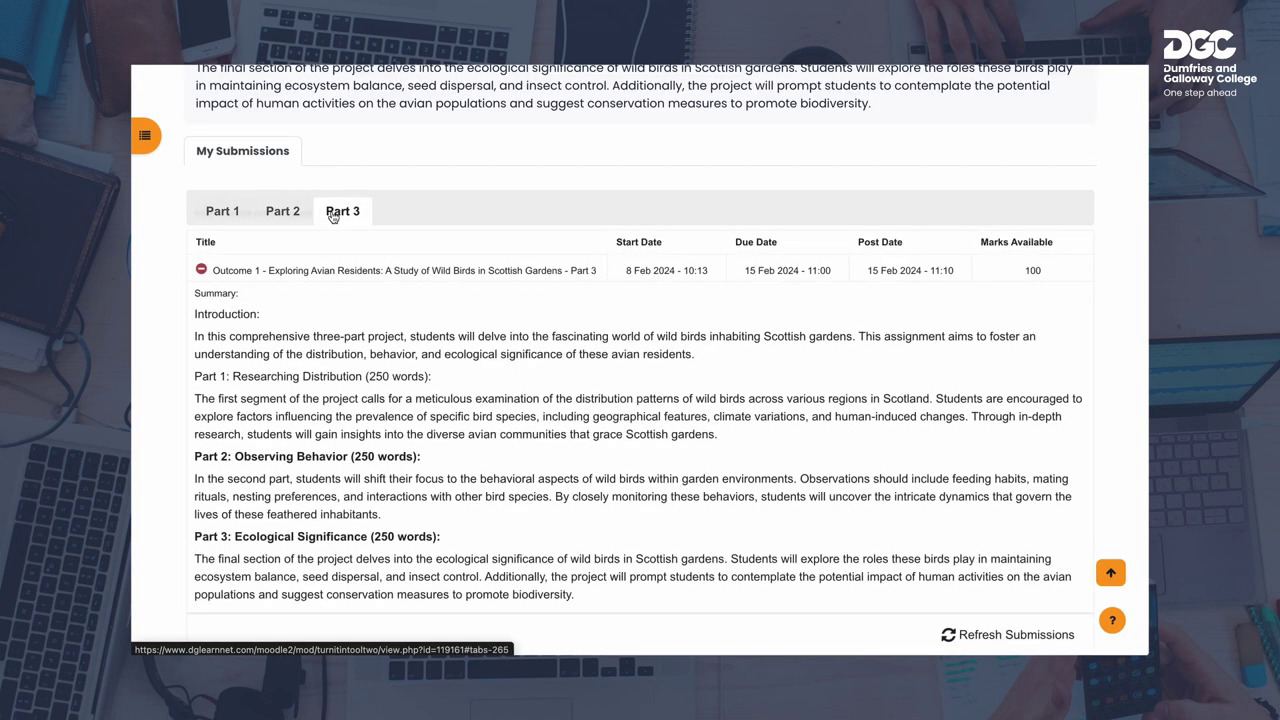
pyautogui.scroll(-3, 1023, 477)
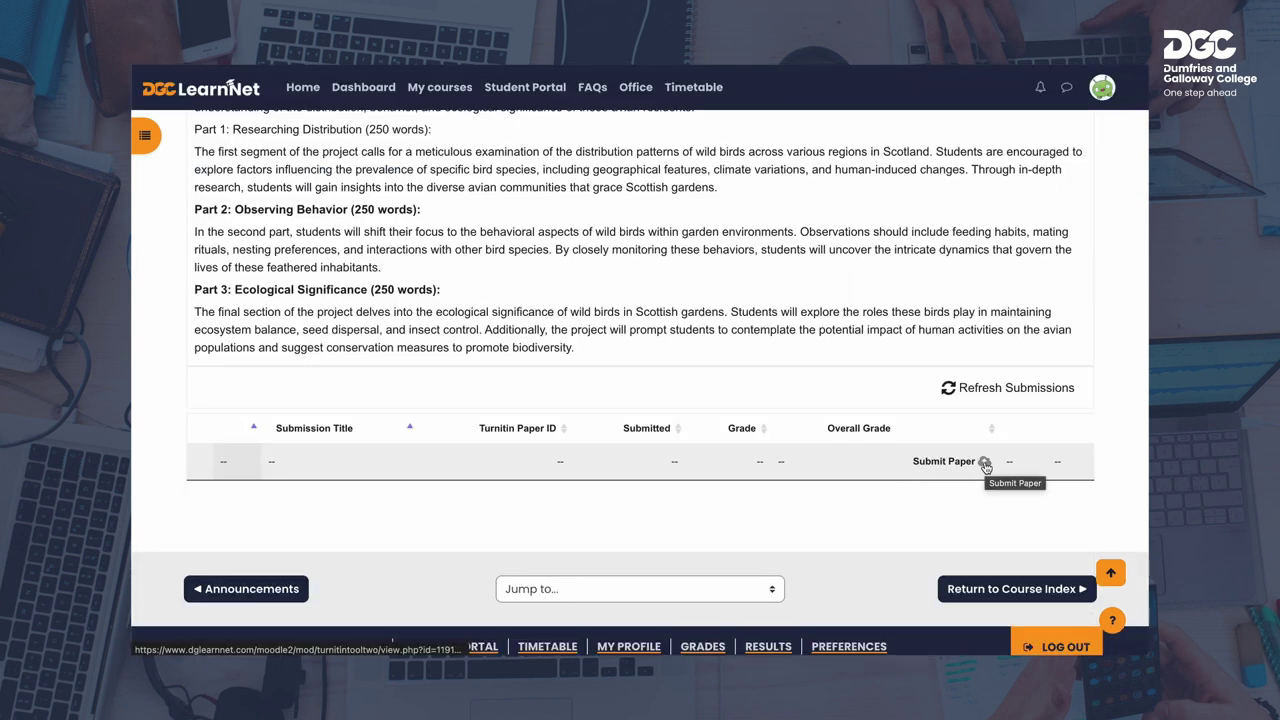
# Upload the student's Part 1 Word file to Turnitin titled 'Researching Distribution'
pyautogui.click(985, 464)
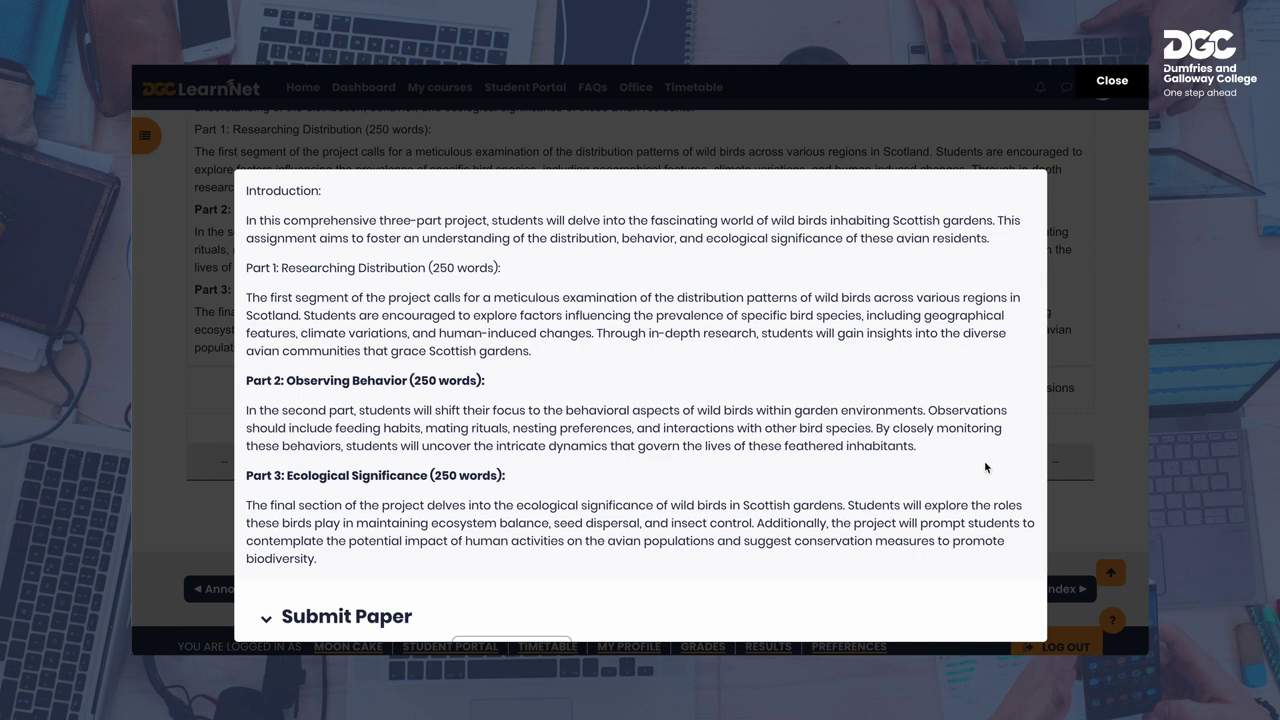
pyautogui.scroll(-3, 747, 436)
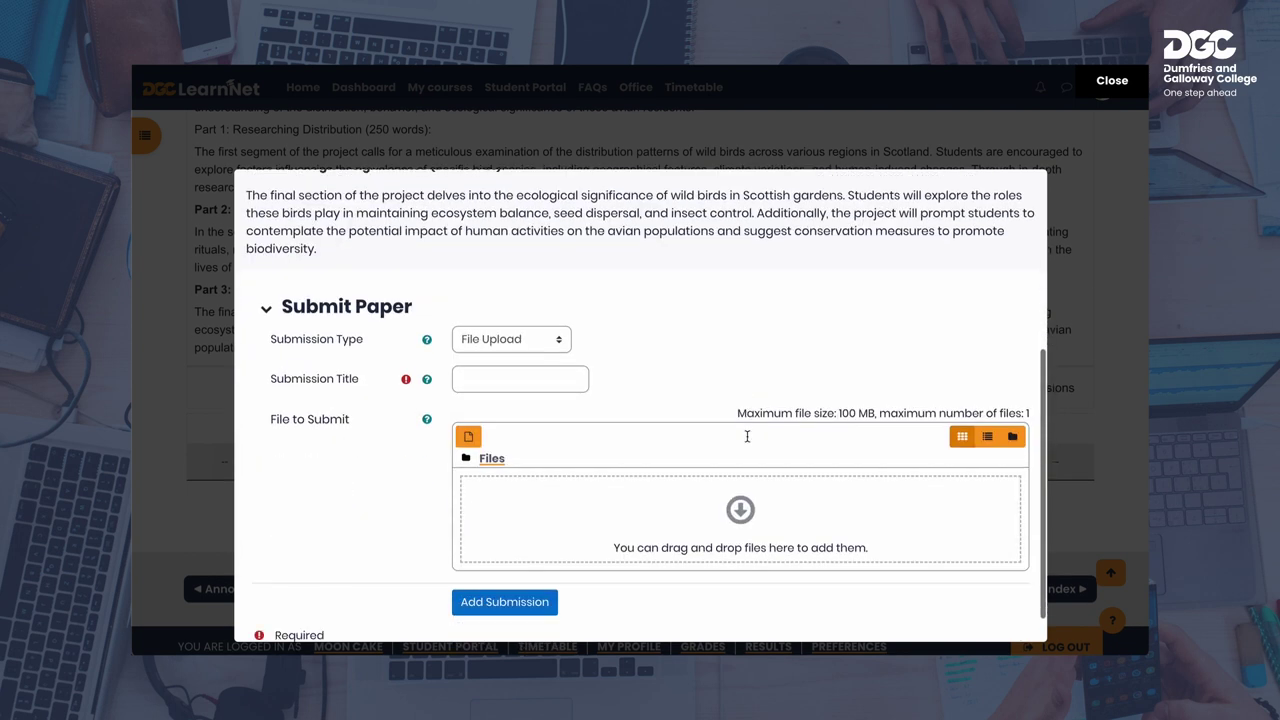
pyautogui.click(486, 347)
pyautogui.write('Researching Distribution')
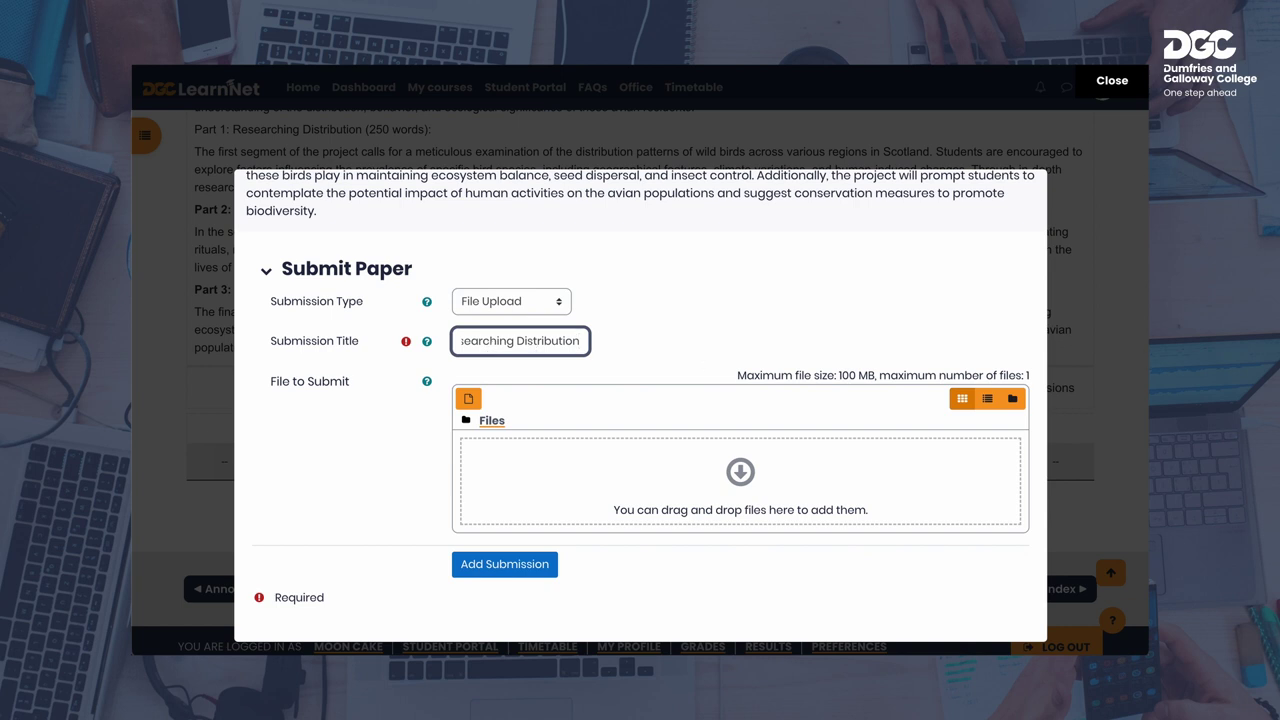
pyautogui.moveTo(600, 540); pyautogui.dragTo(627, 481)
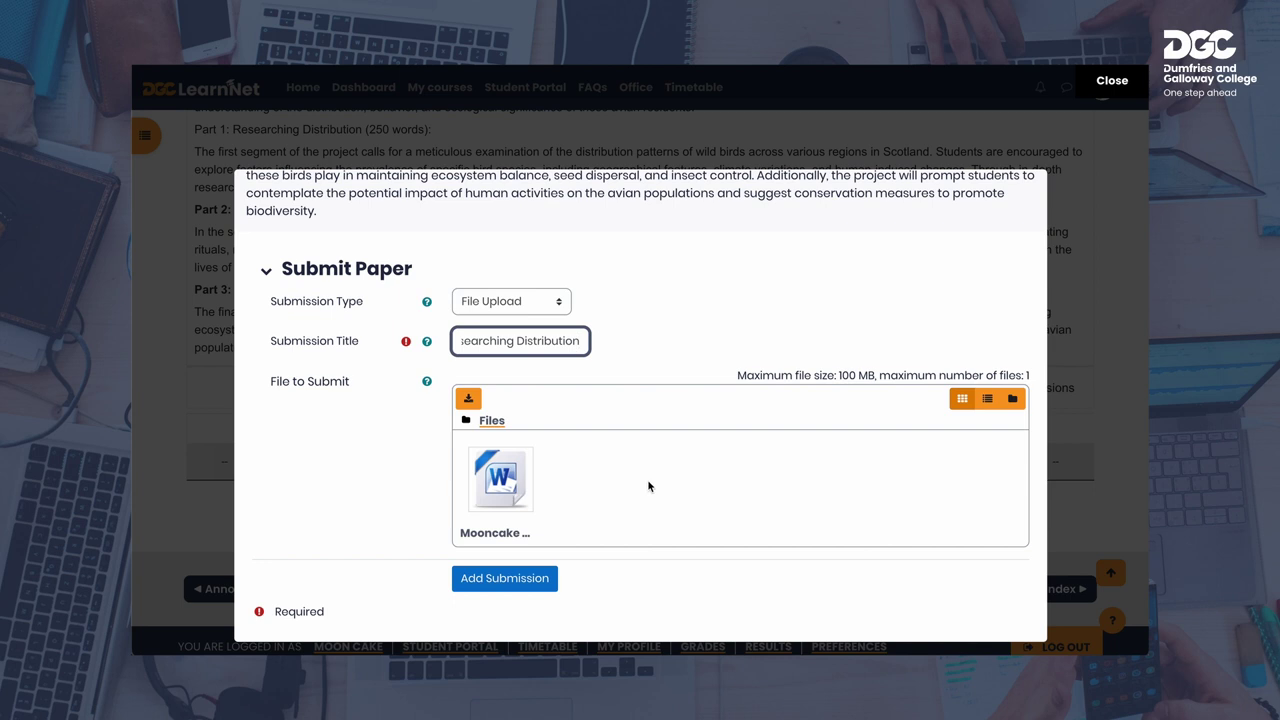
pyautogui.click(507, 584)
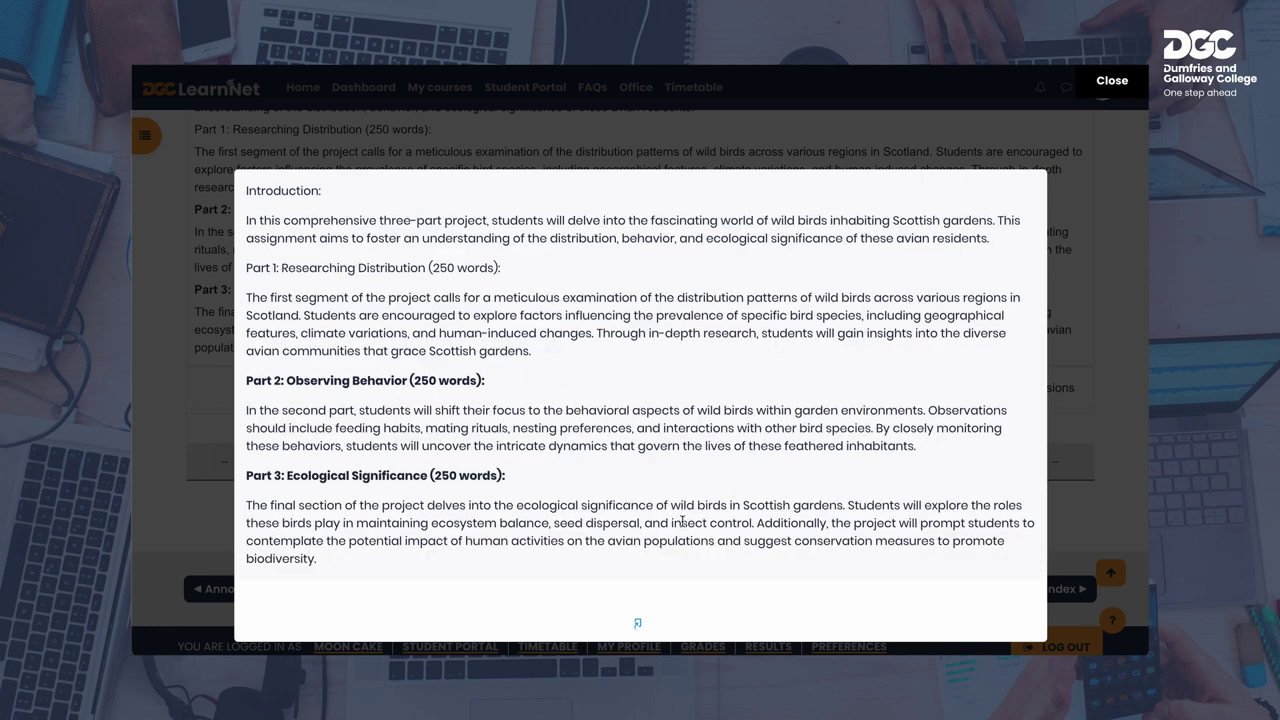
pyautogui.scroll(-3, 681, 519)
pyautogui.scroll(-3, 682, 526)
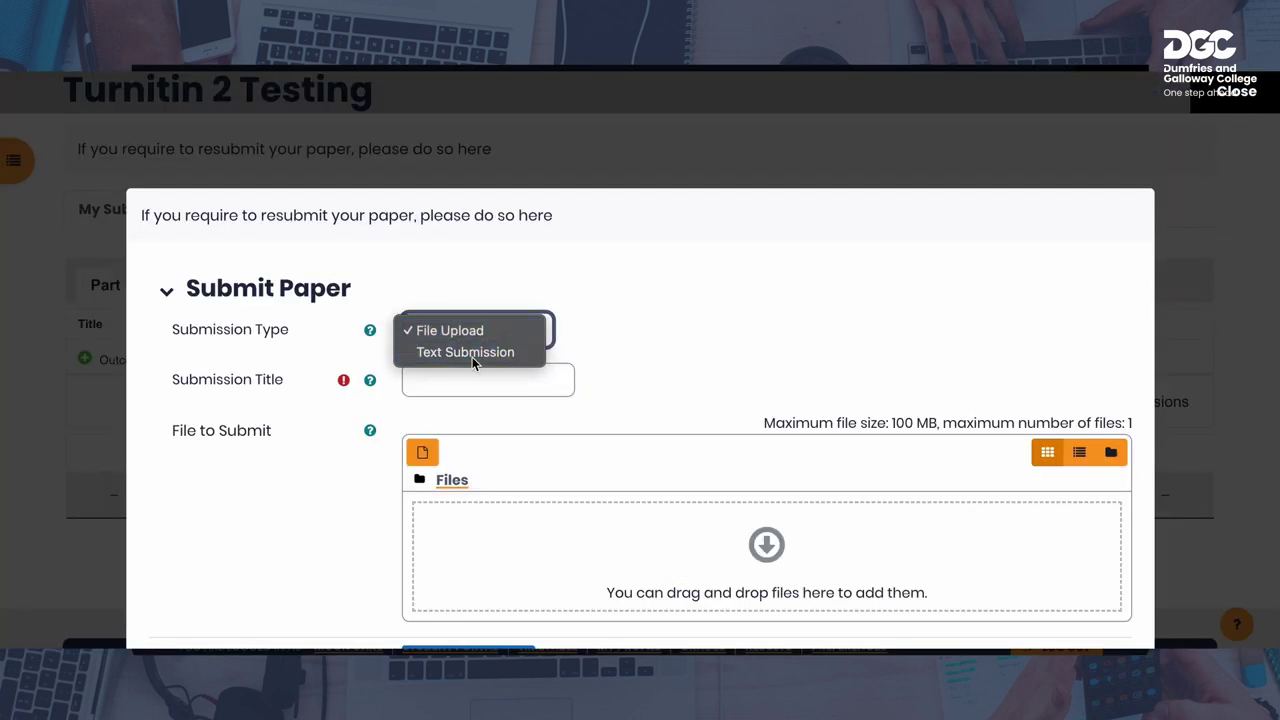
# As a Text Submission, paste the Part 3 essay and move its heading into Submission Title
pyautogui.click(472, 352)
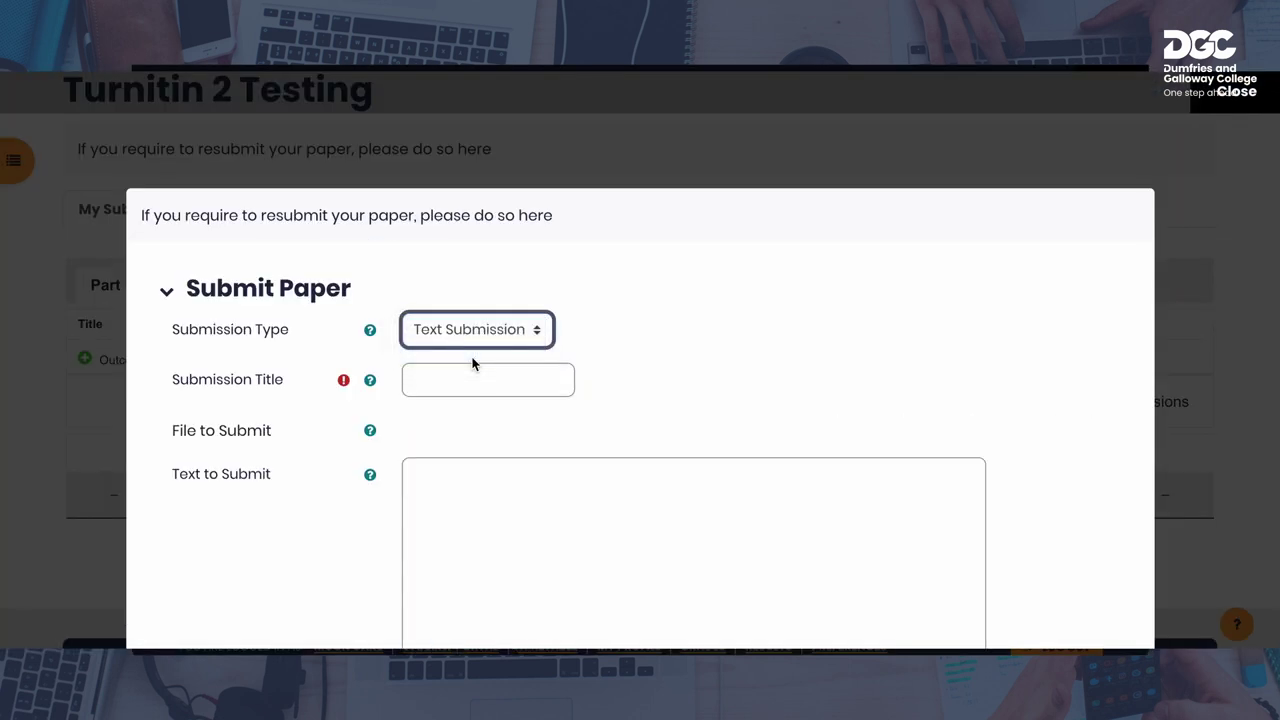
pyautogui.click(461, 470)
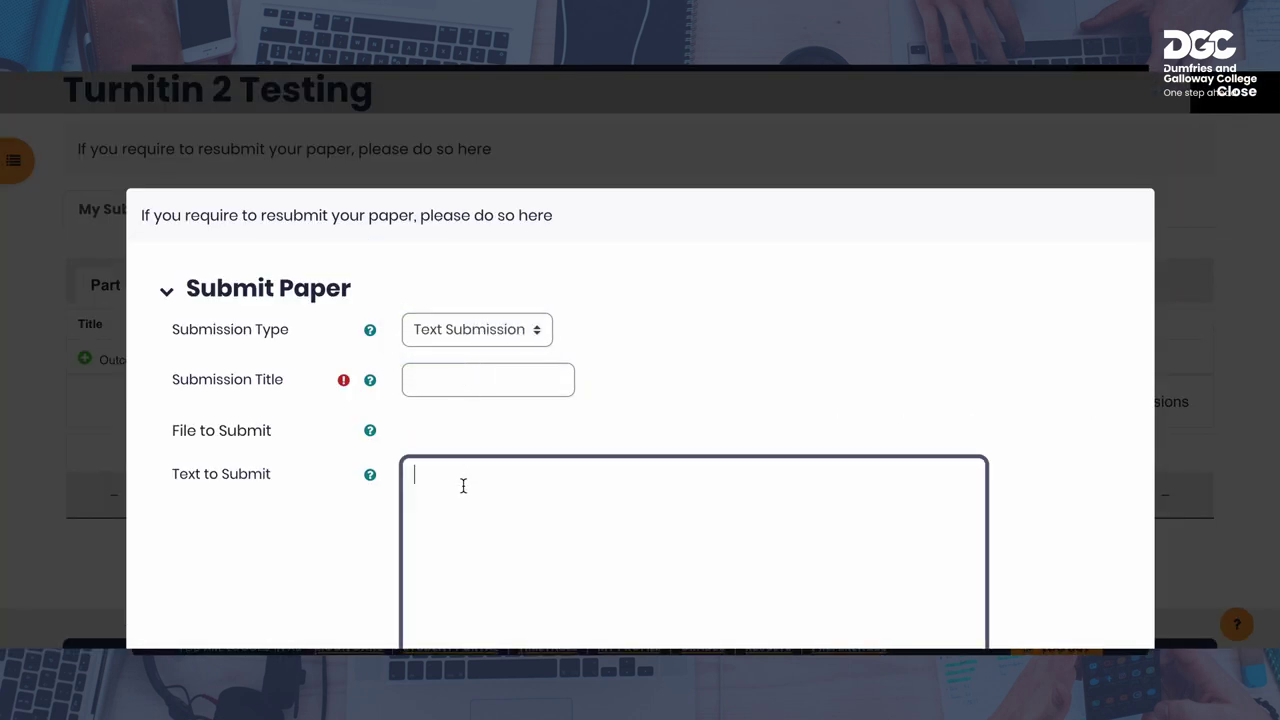
pyautogui.hotkey('ctrl', 'v')
pyautogui.moveTo(709, 426); pyautogui.dragTo(503, 412)
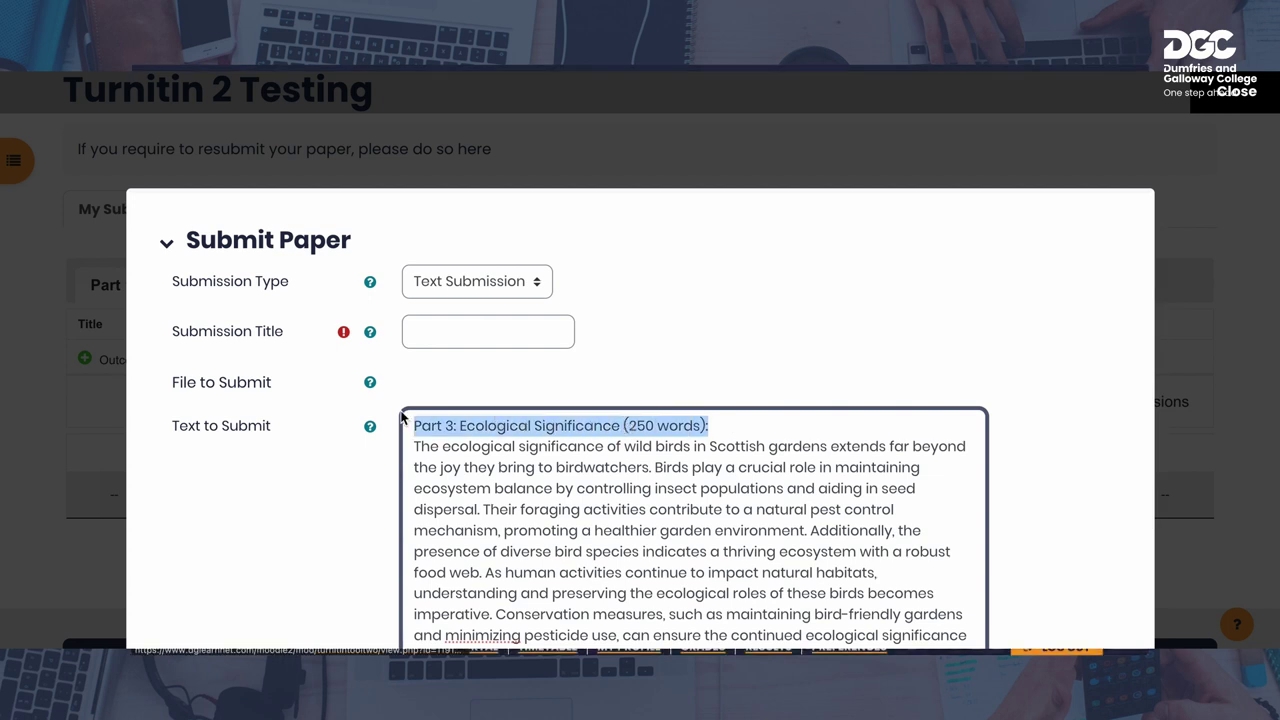
pyautogui.hotkey('ctrl', 'x')
pyautogui.click(463, 331)
pyautogui.hotkey('ctrl', 'v')
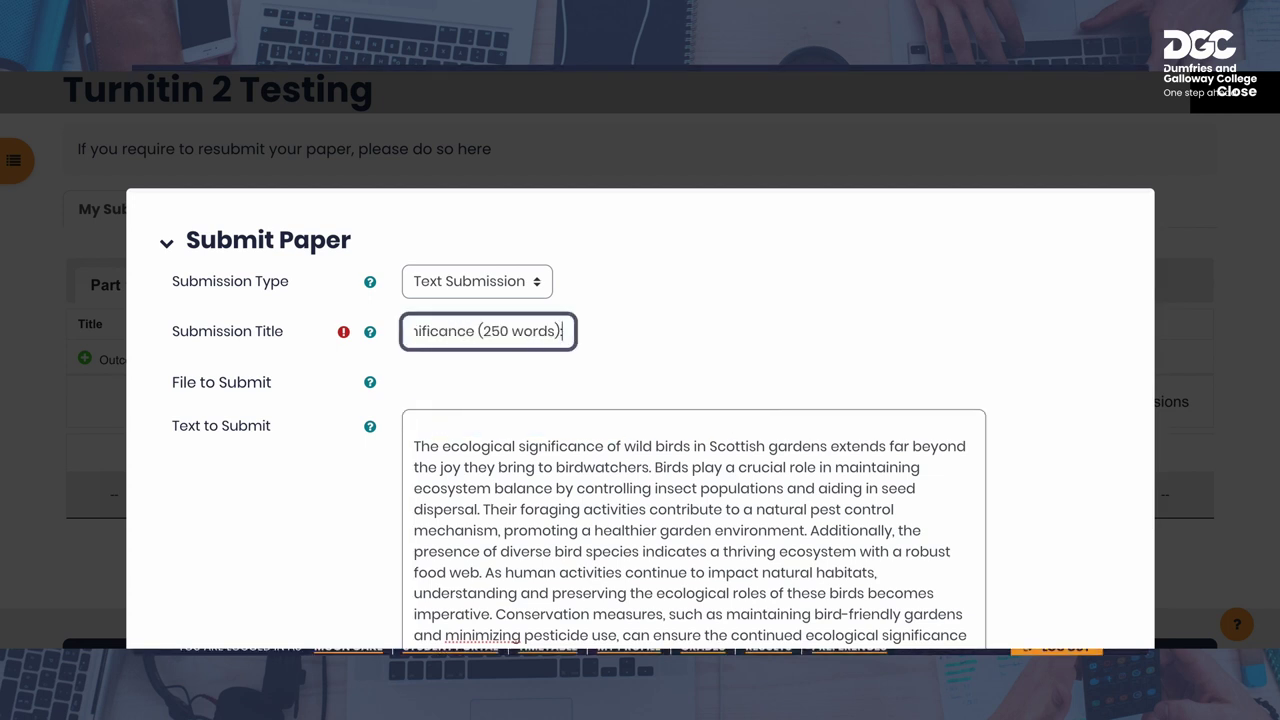
pyautogui.click(424, 451)
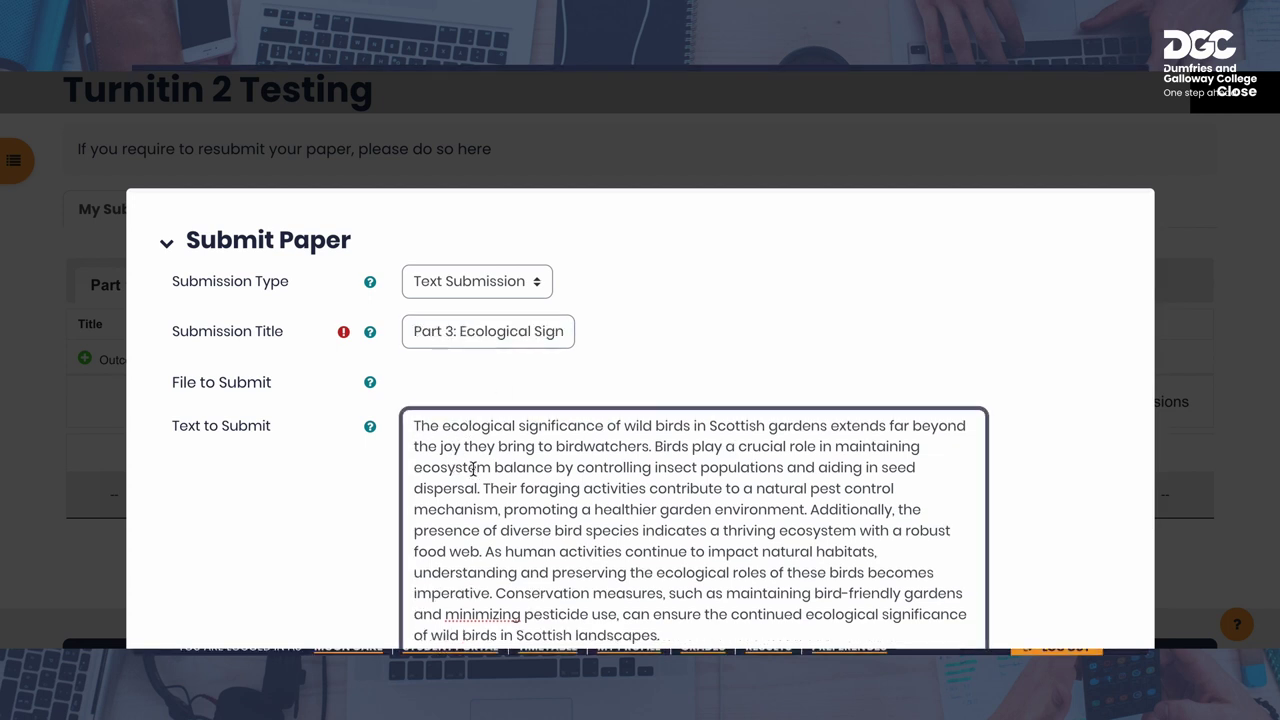
# Send the Part 3 text submission to Turnitin
pyautogui.scroll(-1, 496, 470)
pyautogui.scroll(-2, 496, 470)
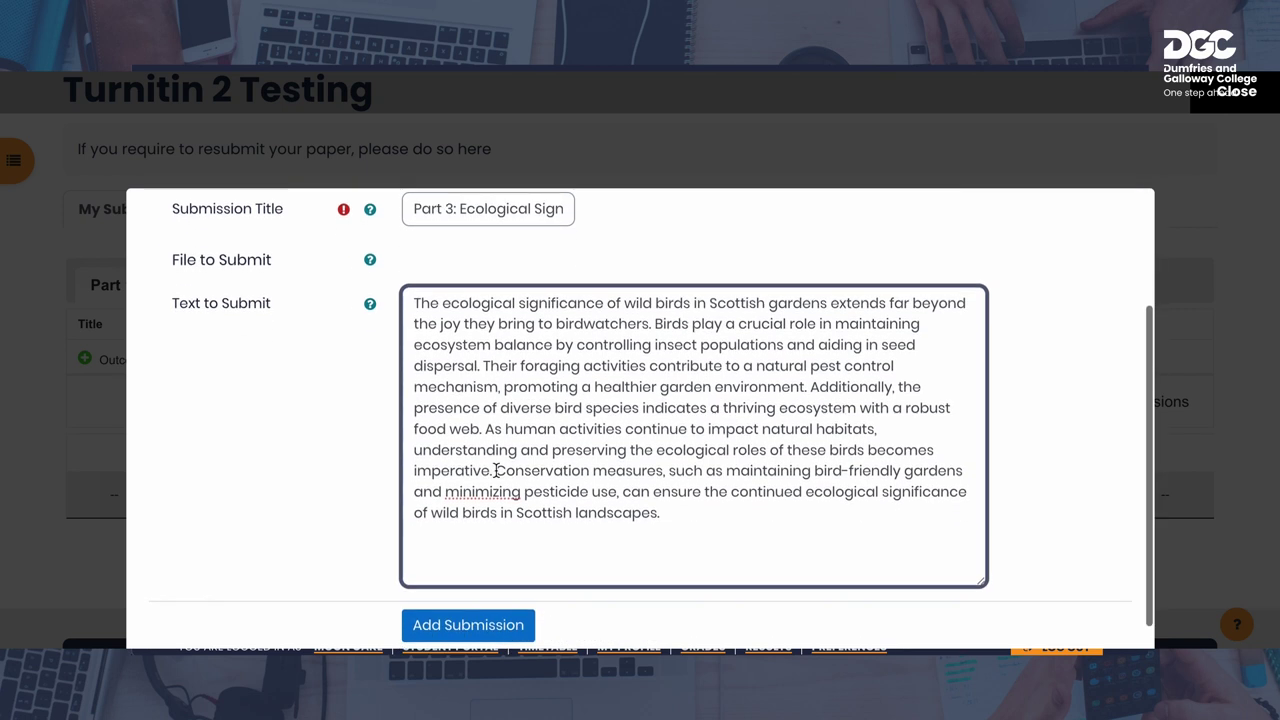
pyautogui.scroll(3, 496, 470)
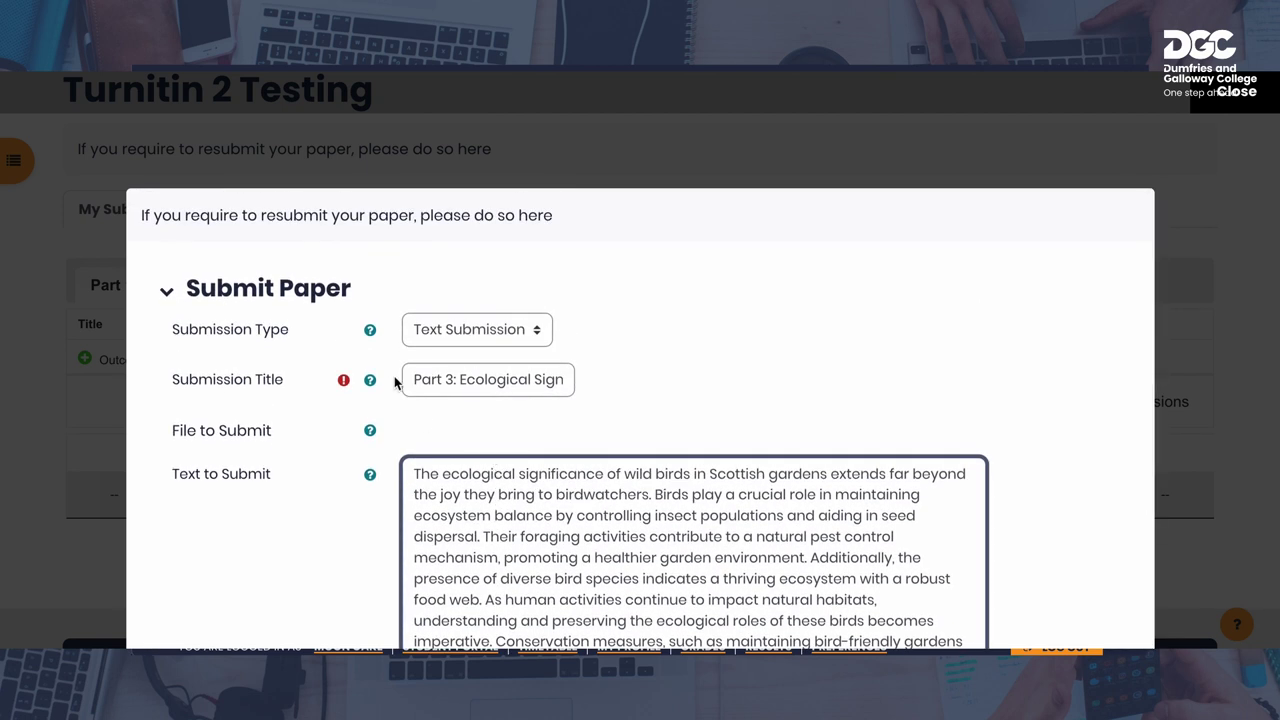
pyautogui.scroll(-3, 361, 353)
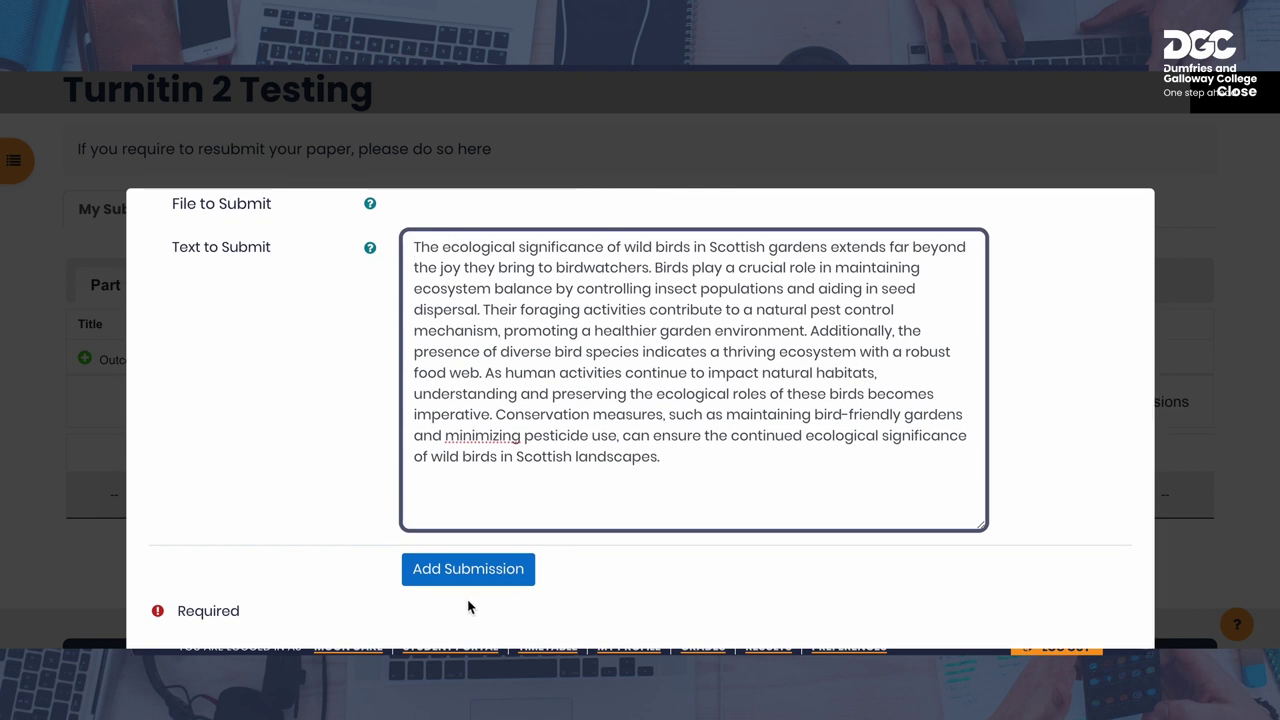
pyautogui.click(465, 575)
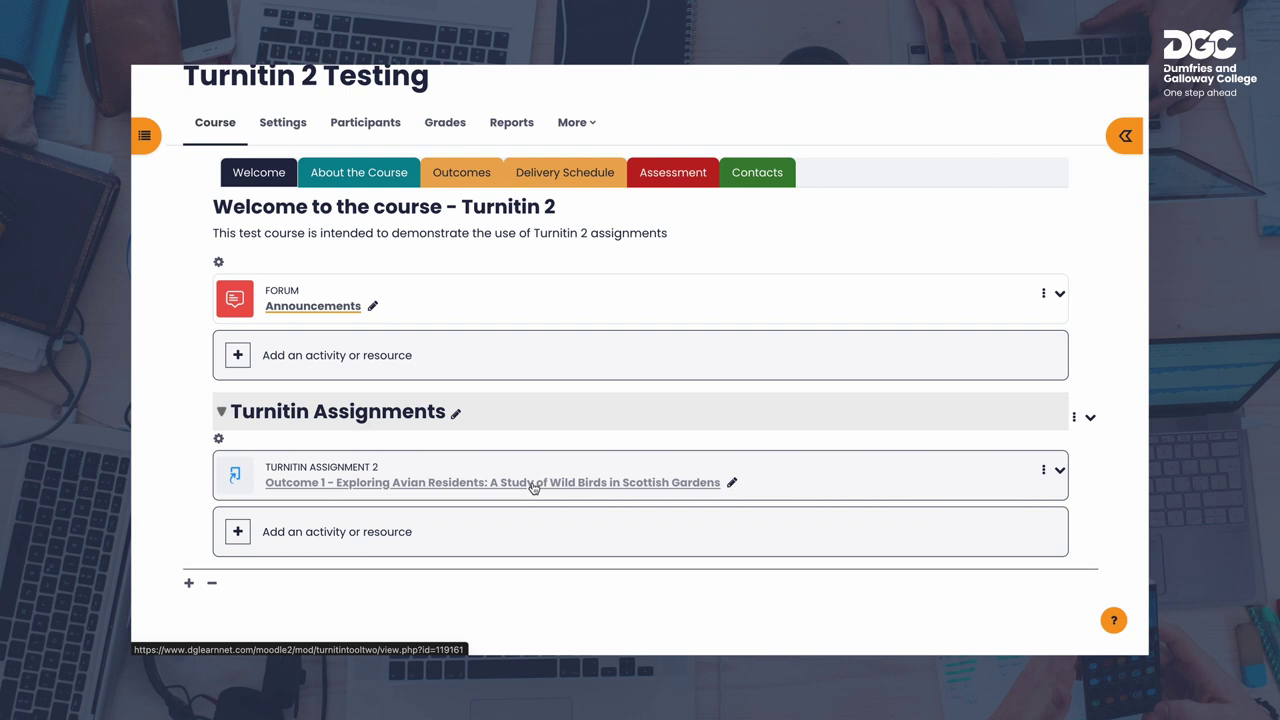
# Open Turnitin Assignment 2 and scroll down to its Submission Inbox
pyautogui.click(534, 483)
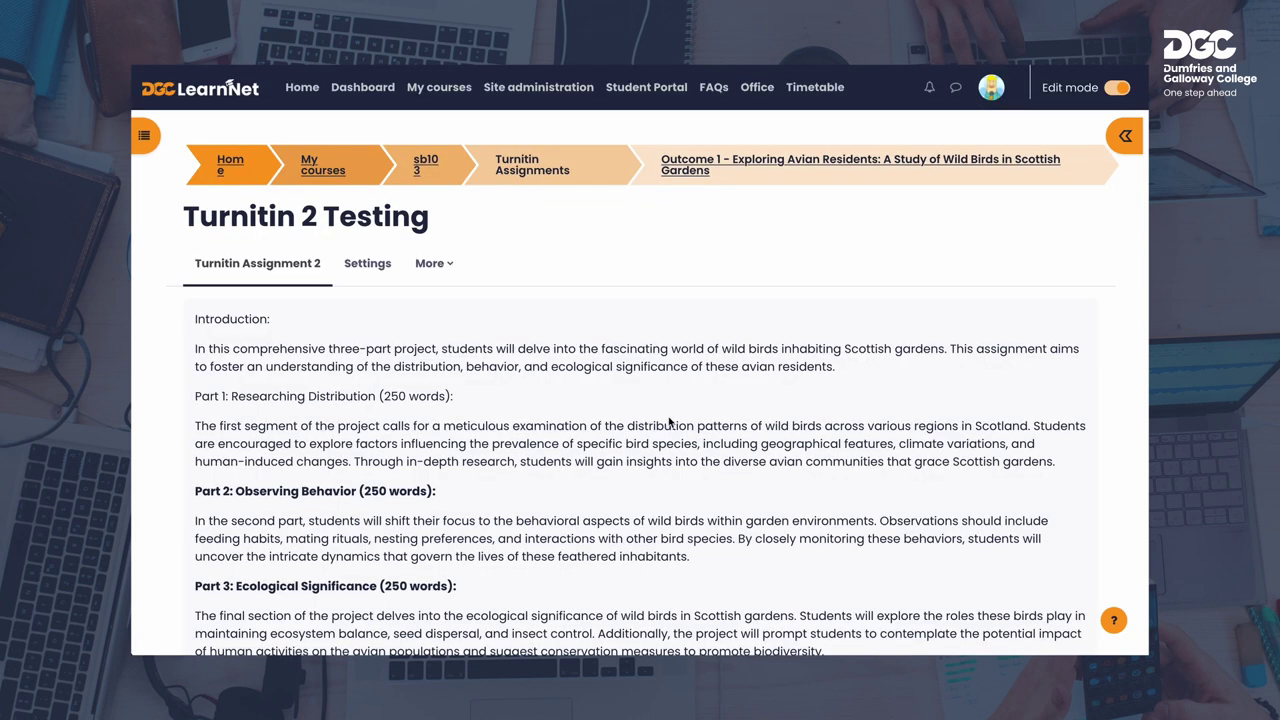
pyautogui.scroll(-5, 672, 418)
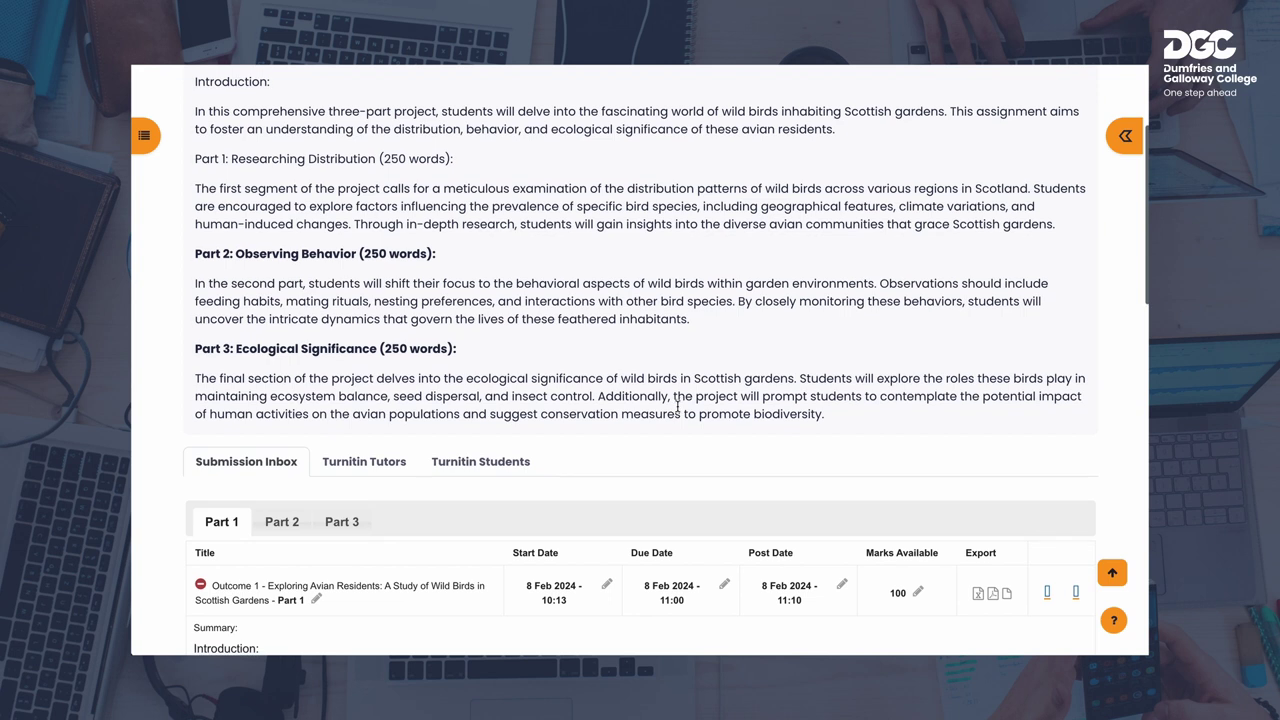
pyautogui.scroll(-2, 677, 404)
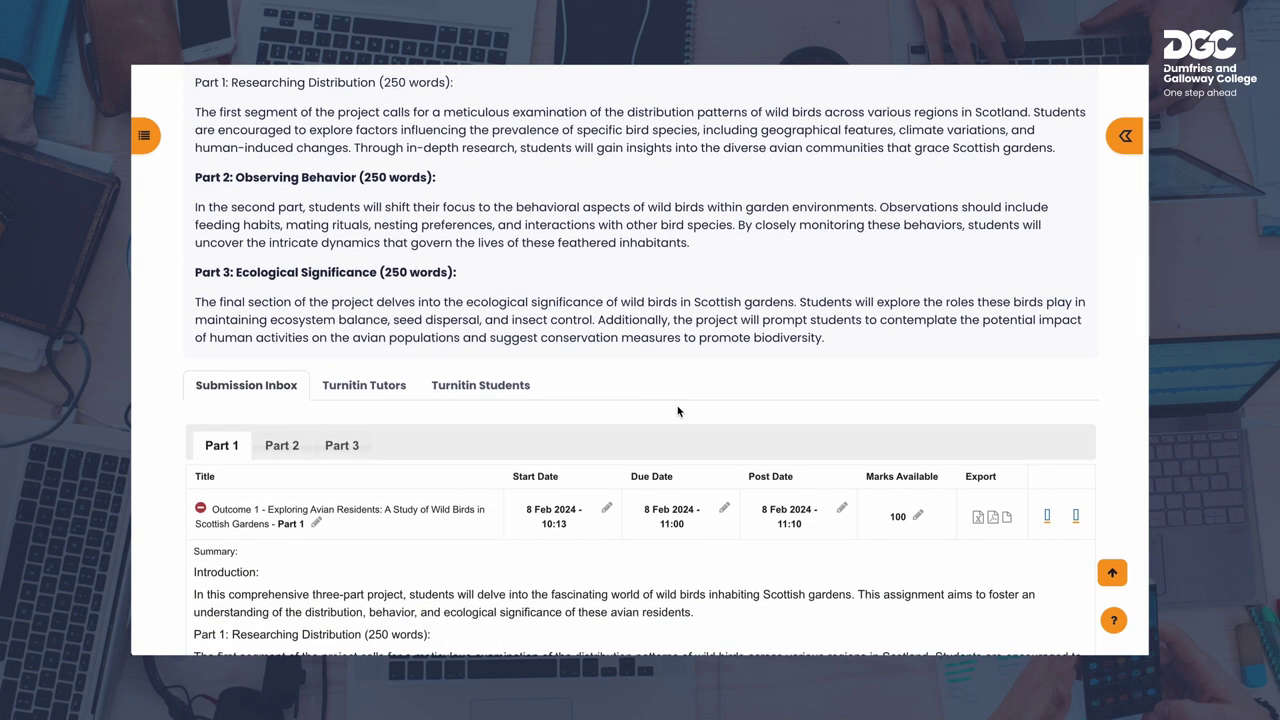
pyautogui.scroll(-5, 677, 411)
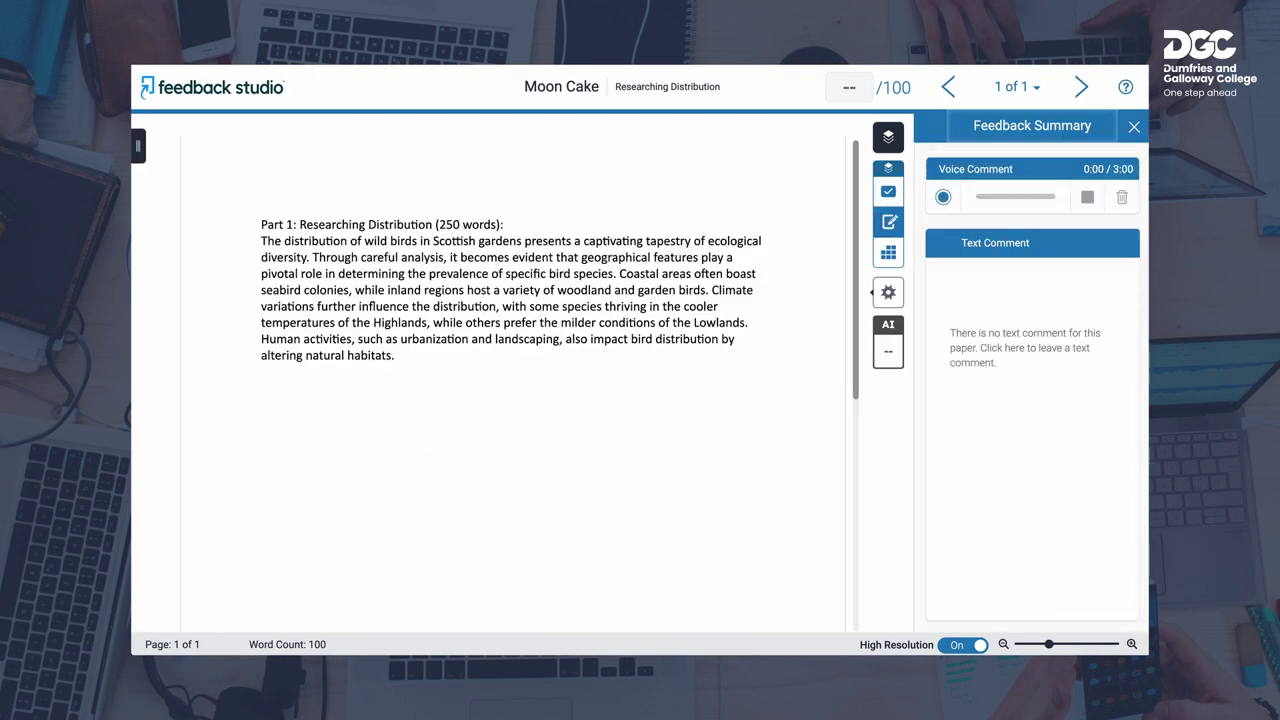
# Add the prepared feedback paragraph as a summary text comment
pyautogui.click(1000, 344)
pyautogui.hotkey('ctrl', 'v')
pyautogui.click(932, 427)
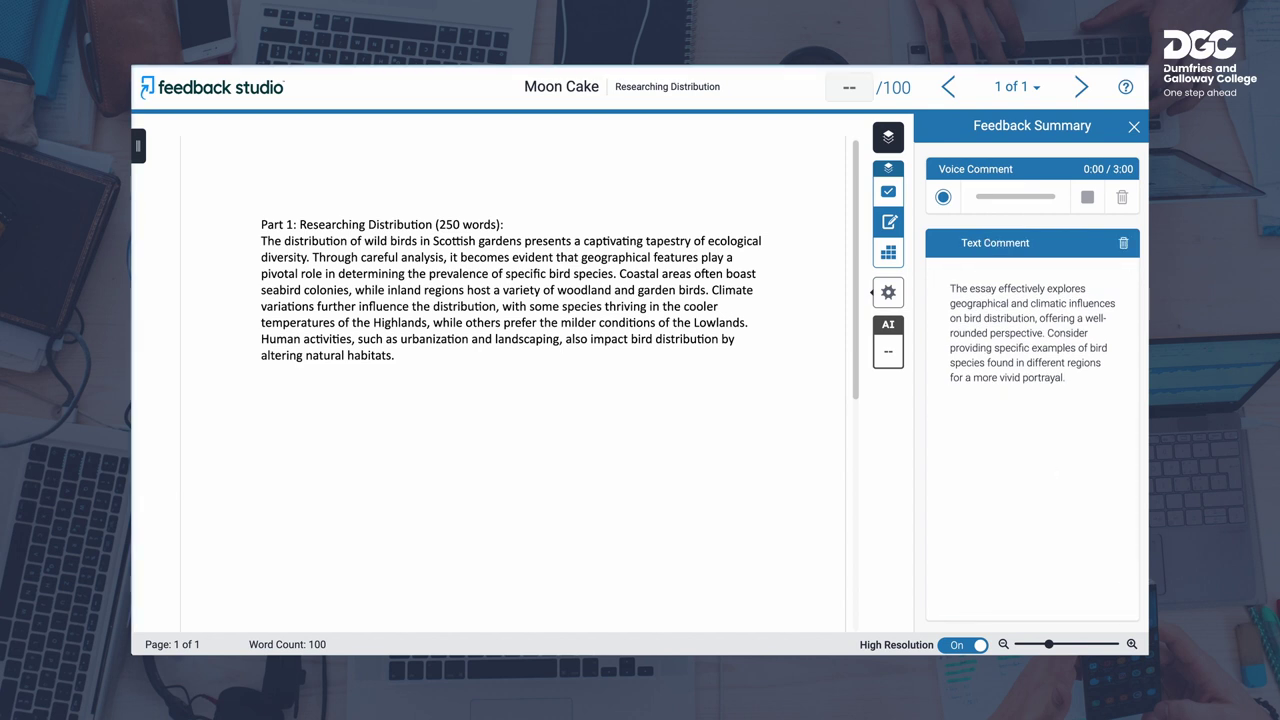
# Place the Referencing QuickMark after 'cooler' and add the inline comment 'Add some figures?'
pyautogui.click(889, 194)
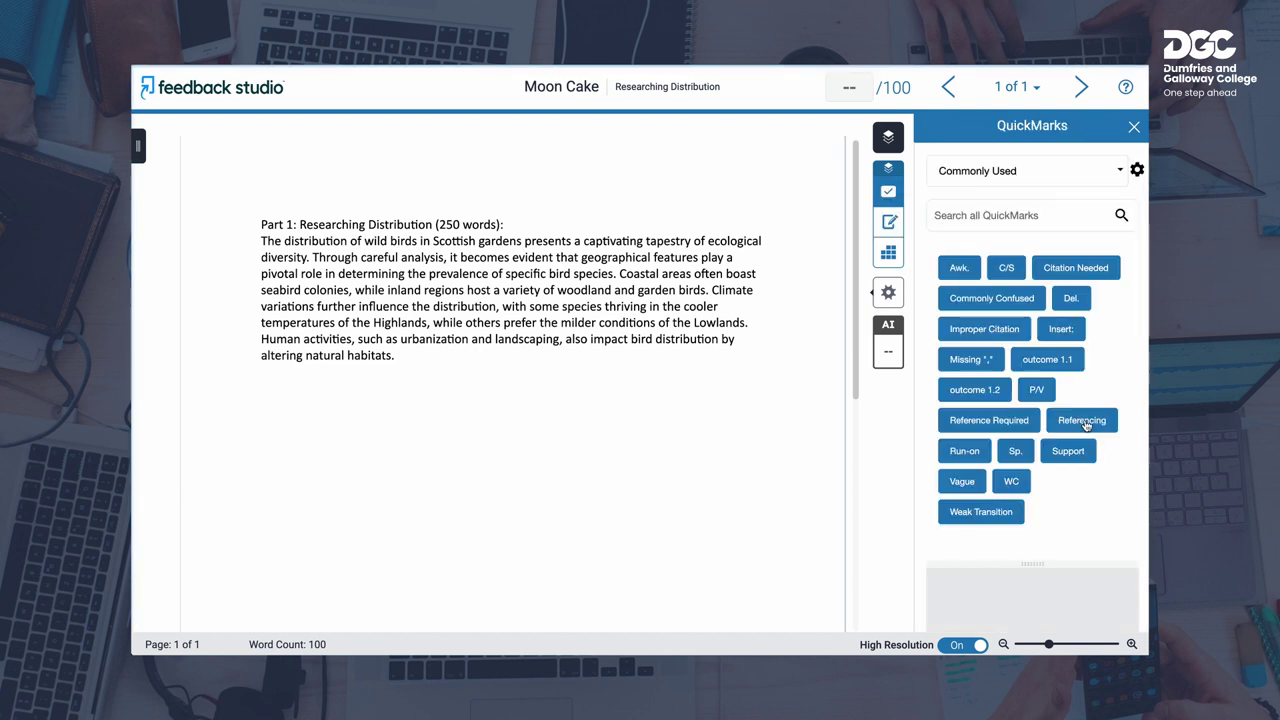
pyautogui.moveTo(1086, 424); pyautogui.dragTo(748, 307)
pyautogui.click(490, 279)
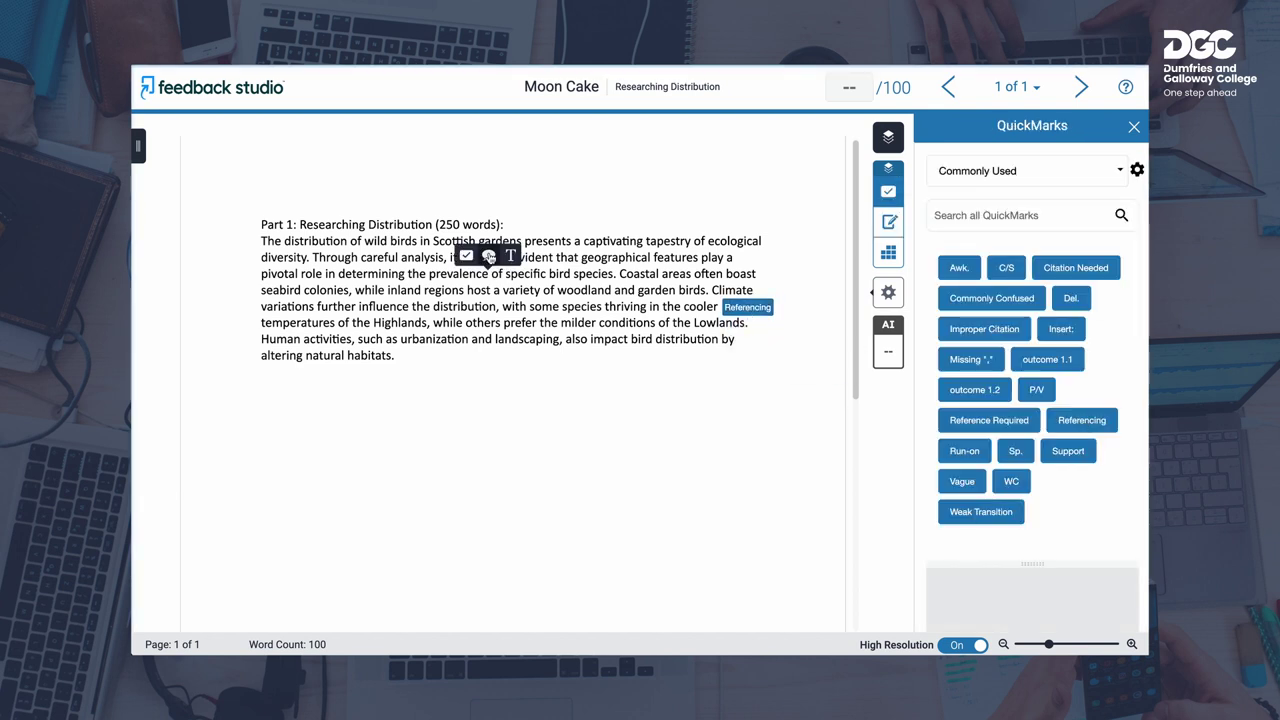
pyautogui.click(489, 257)
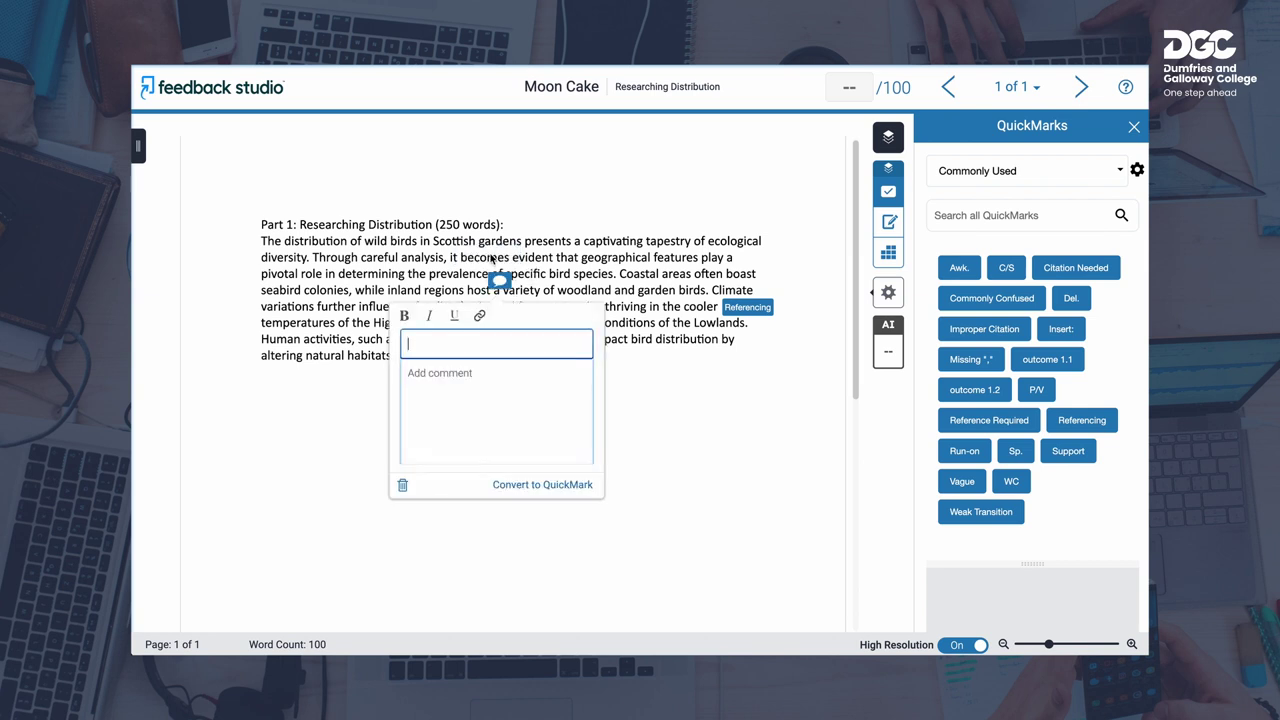
pyautogui.write('Add some figures?')
pyautogui.click(622, 437)
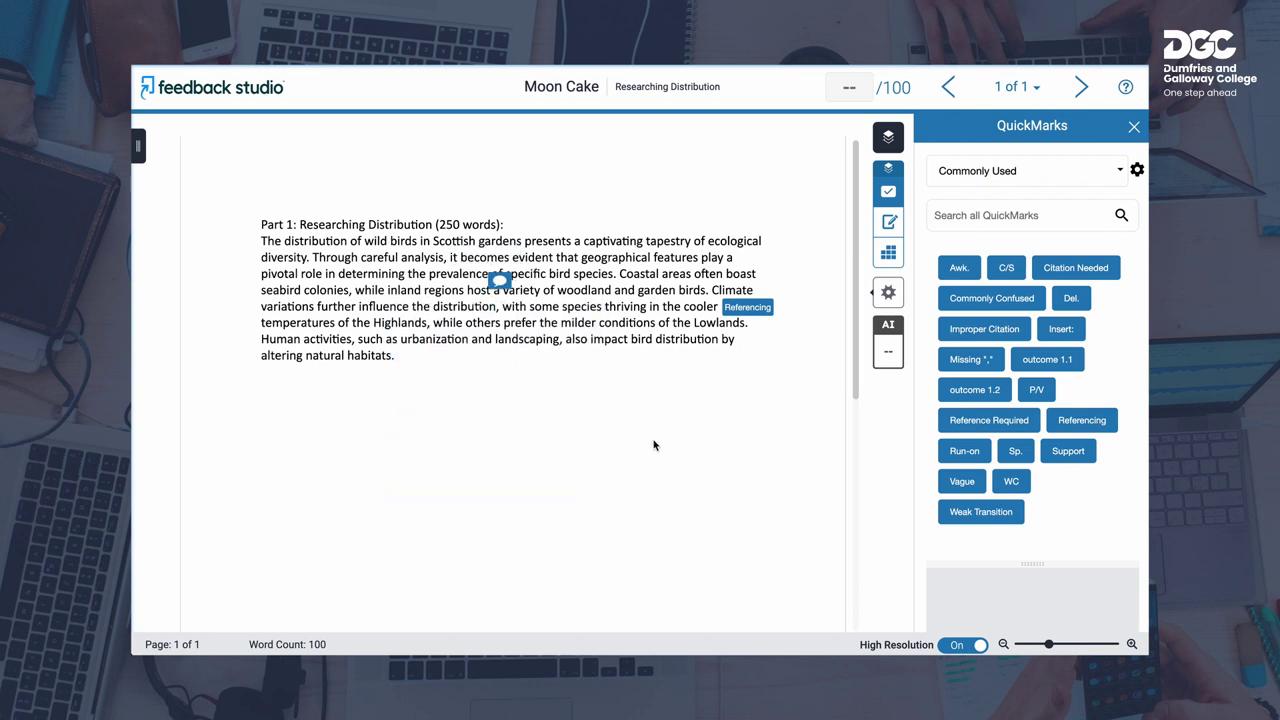
# Grade the paper 100 out of 100
pyautogui.click(852, 87)
pyautogui.write('100')
pyautogui.press('Tab')
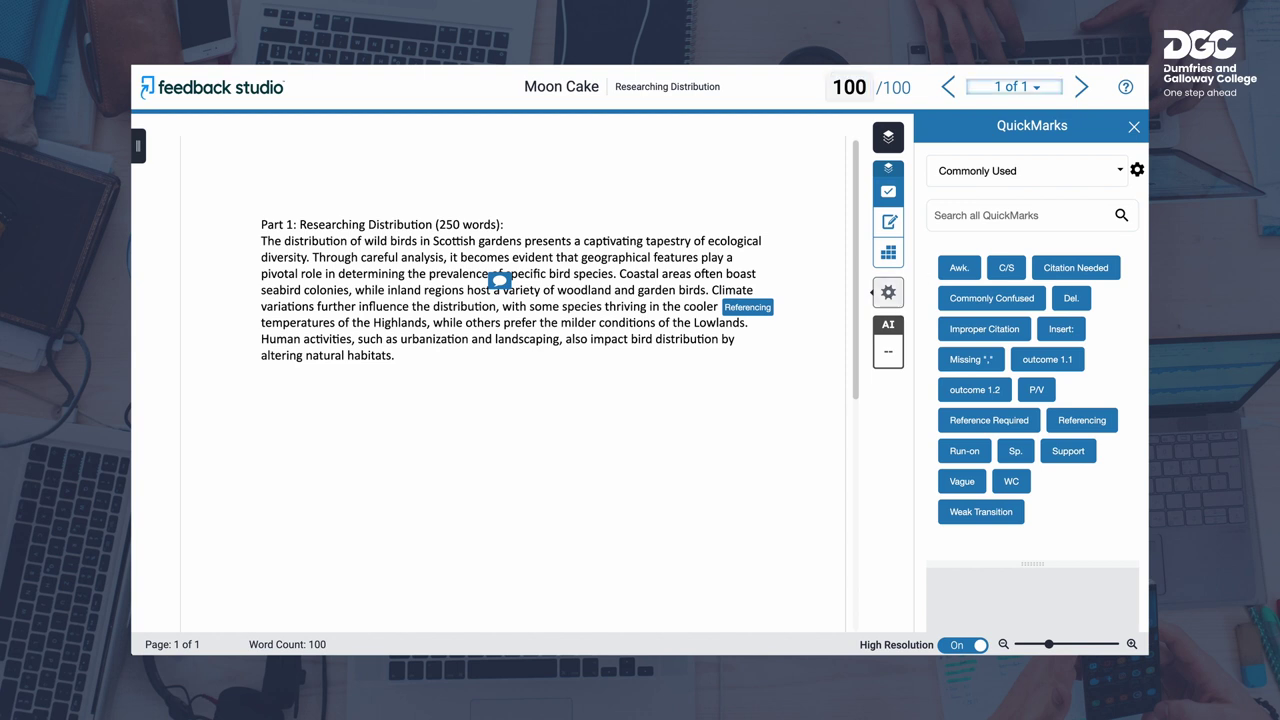
pyautogui.click(889, 222)
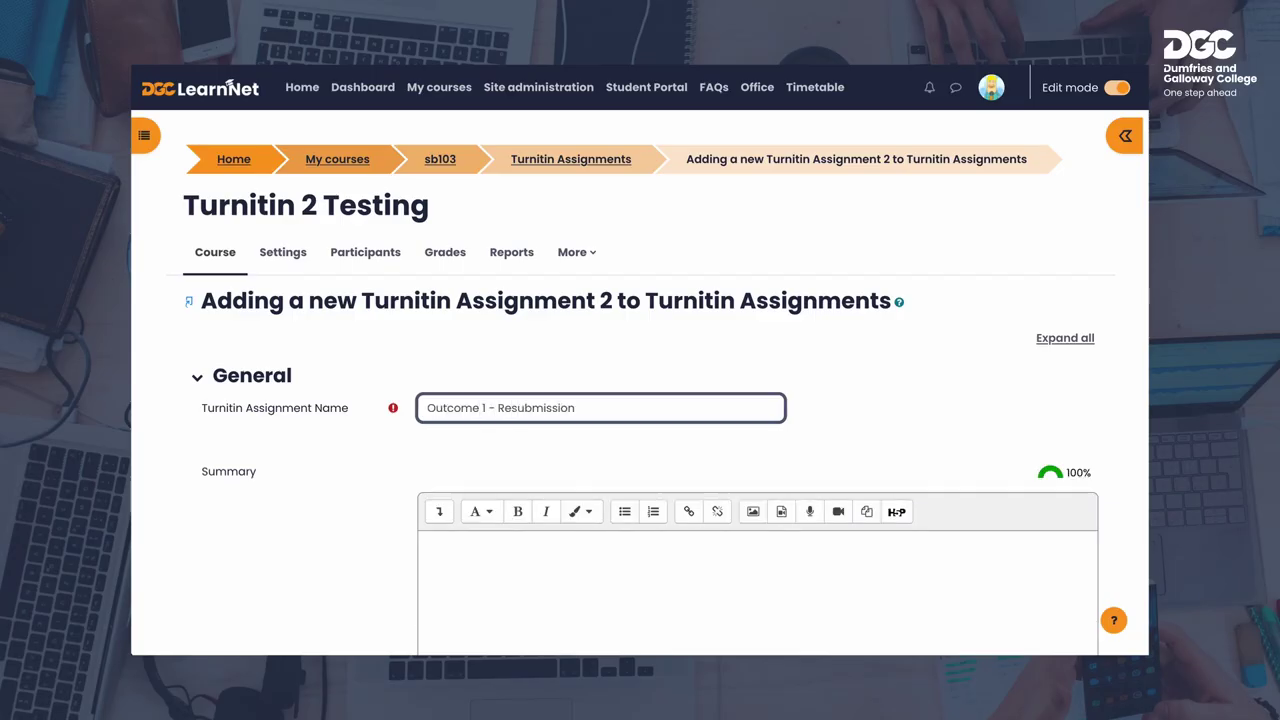
# Enter the summary 'If you require to resubmit your paper, please do so here' and set 3 parts
pyautogui.click(421, 545)
pyautogui.write('If you require to resubmit')
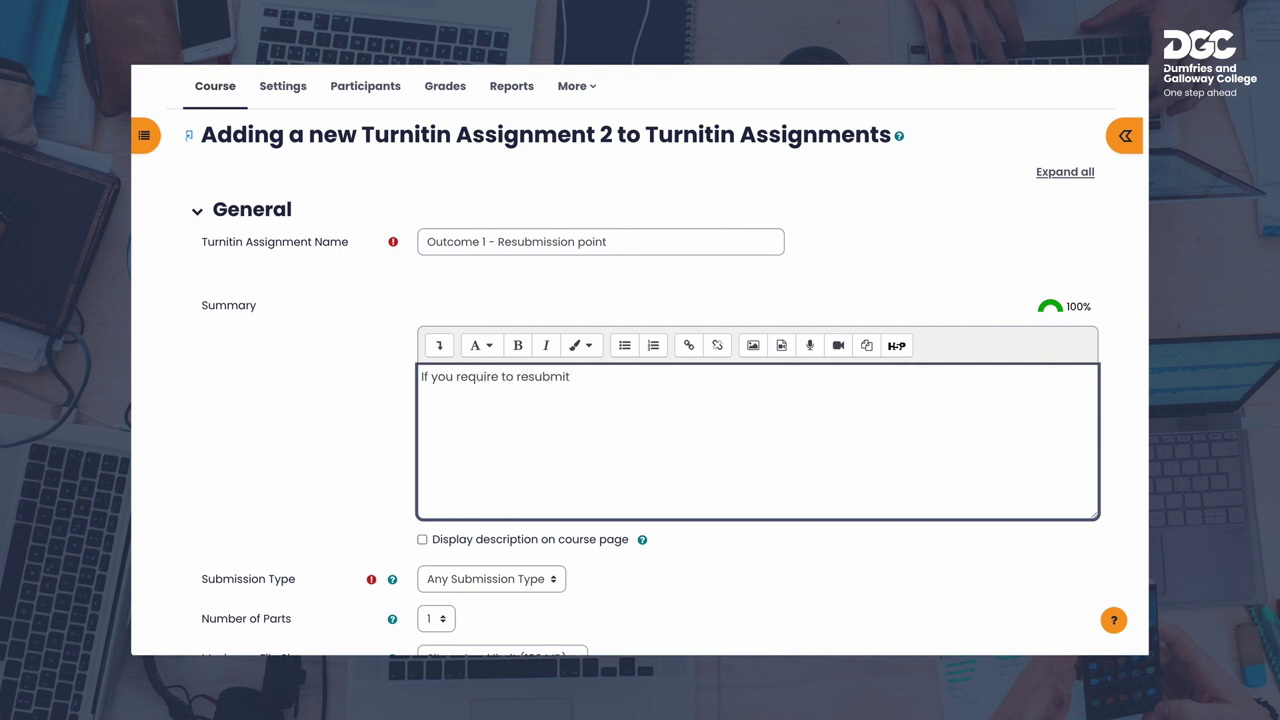
pyautogui.write(' your paper, please do so here')
pyautogui.scroll(-2, 357, 334)
pyautogui.click(436, 416)
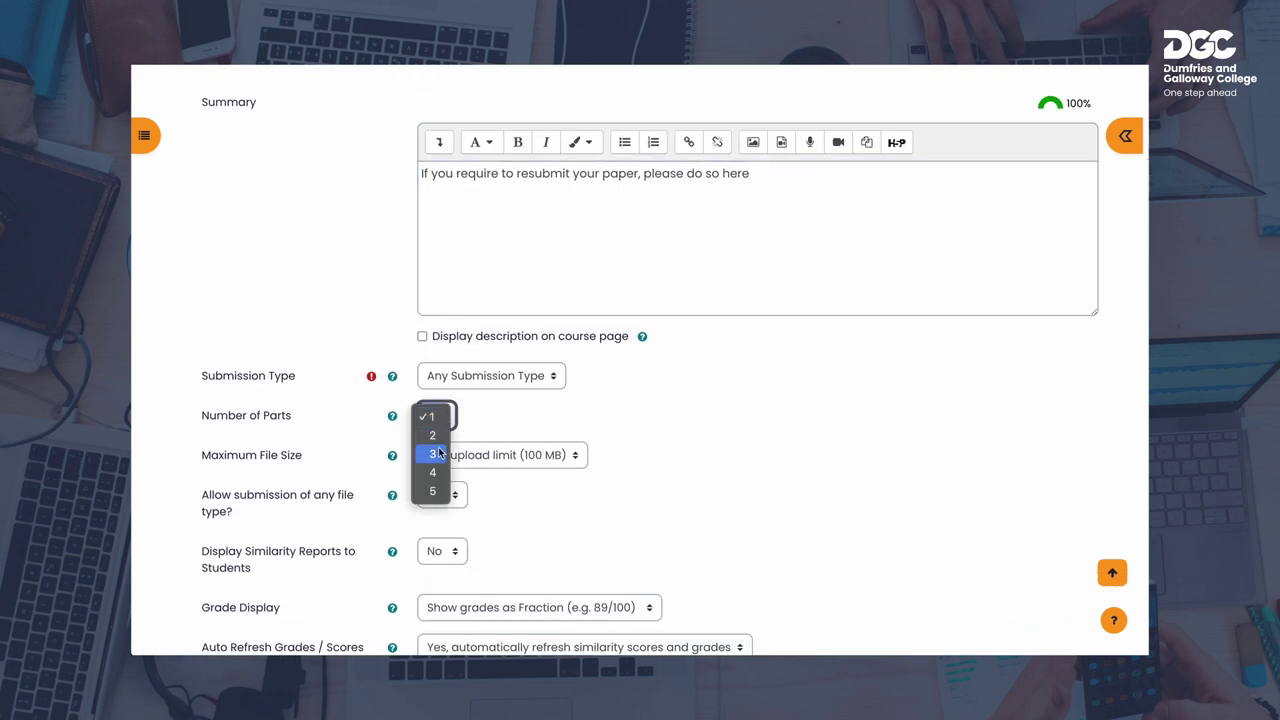
pyautogui.click(433, 454)
pyautogui.scroll(-5, 624, 534)
pyautogui.scroll(5, 624, 534)
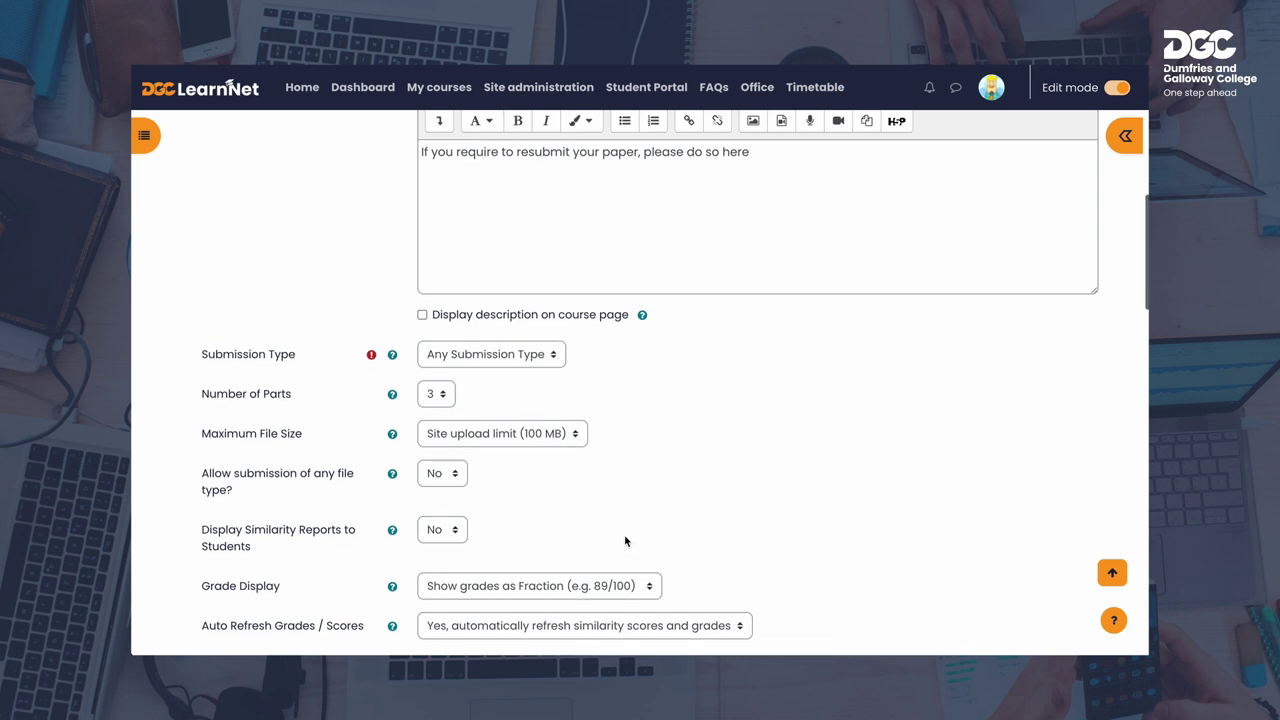
pyautogui.scroll(-2, 728, 521)
pyautogui.scroll(-10, 726, 521)
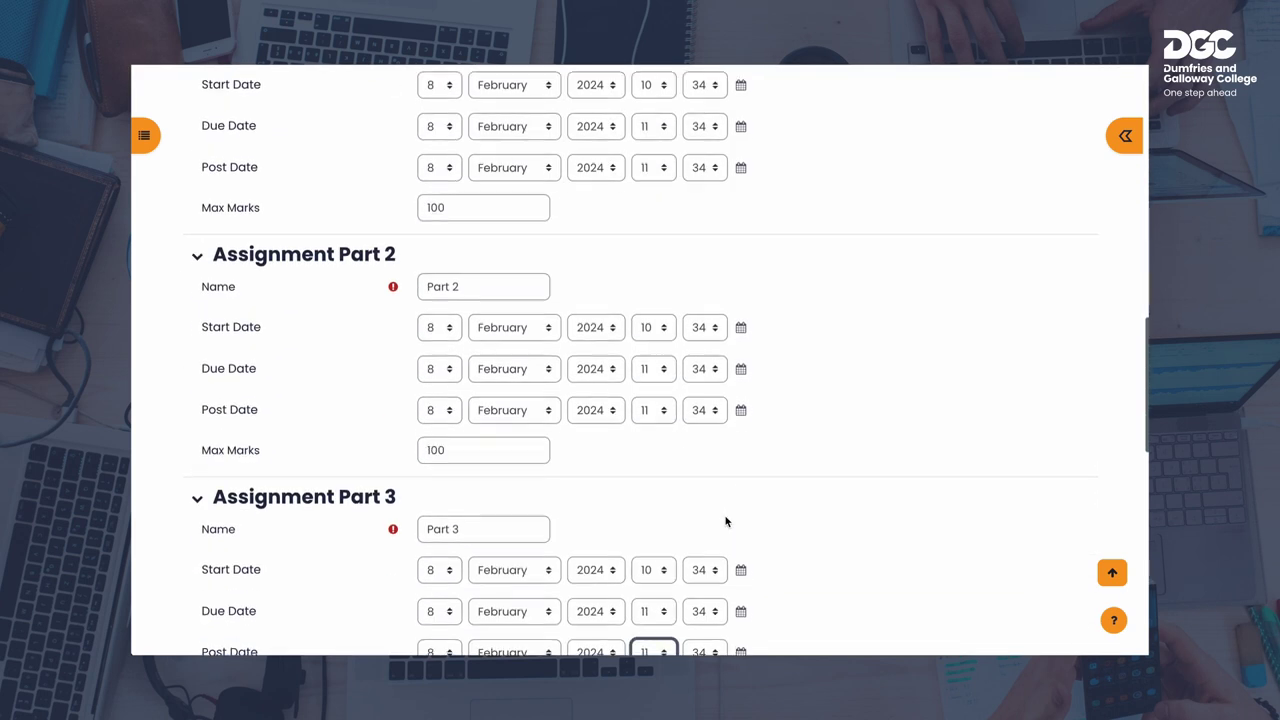
# Set Group mode to No groups and save the assignment, returning to the course
pyautogui.click(195, 417)
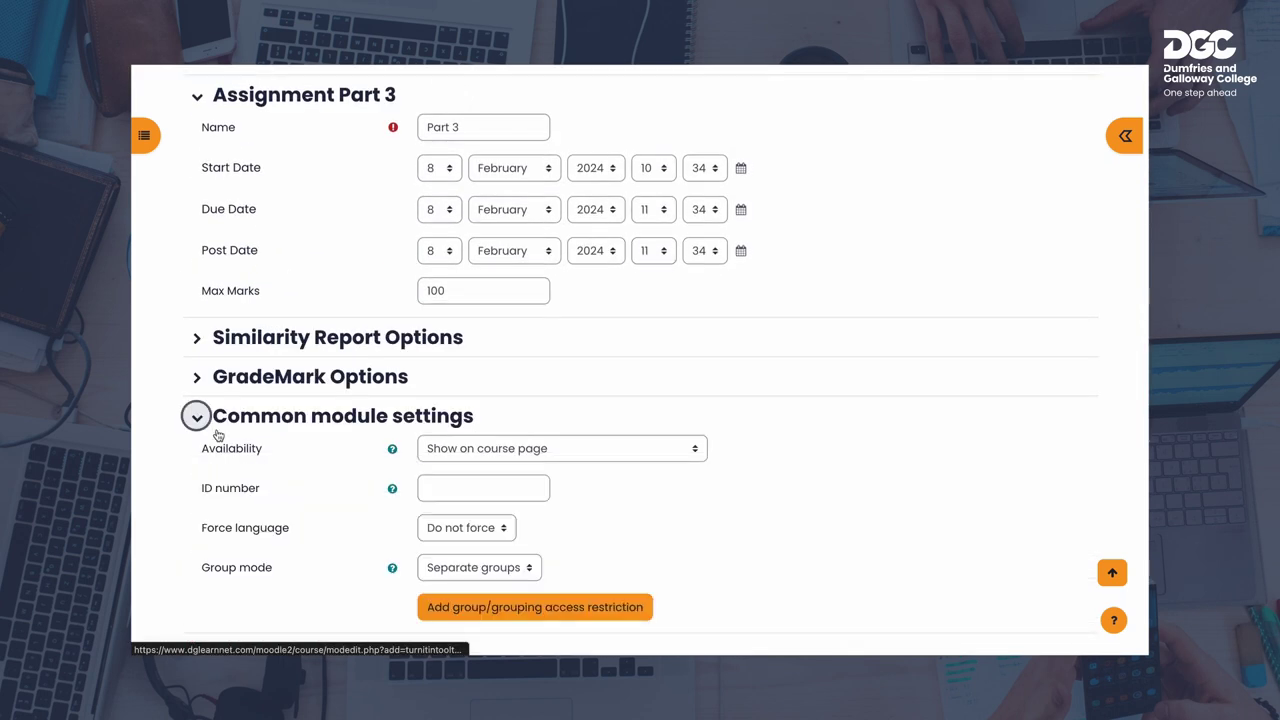
pyautogui.click(485, 568)
pyautogui.click(474, 551)
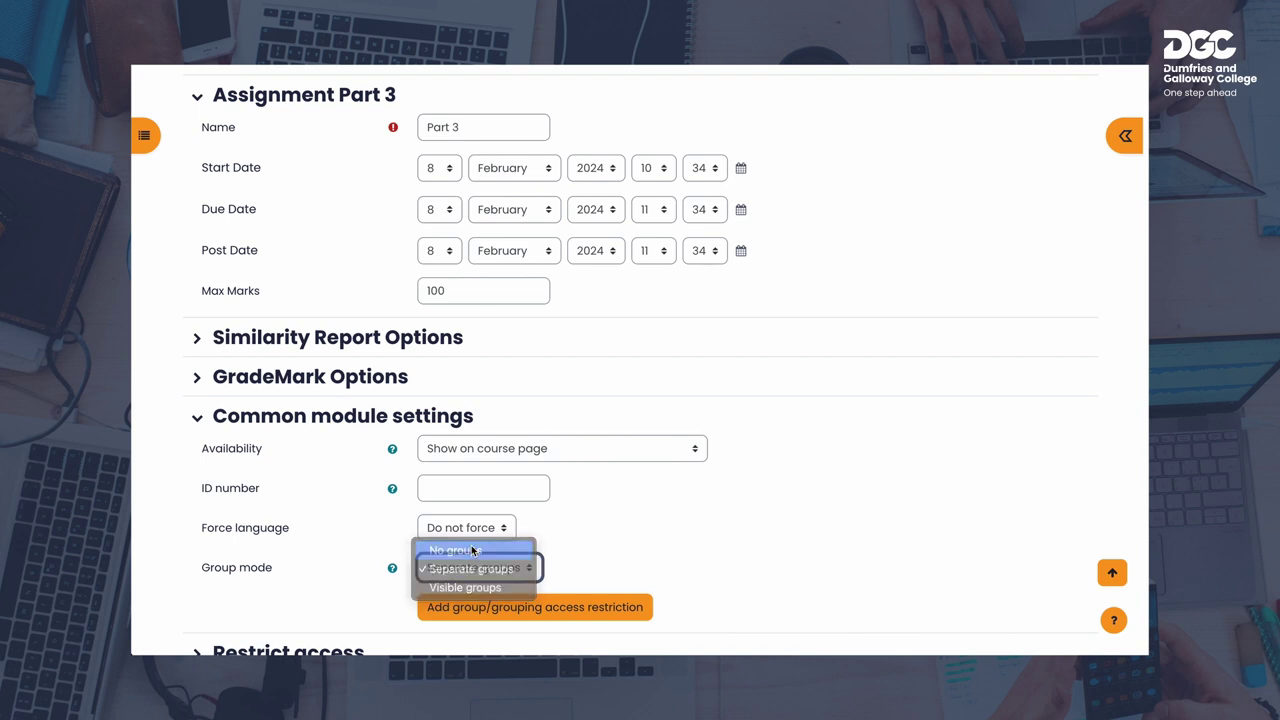
pyautogui.scroll(-3, 355, 504)
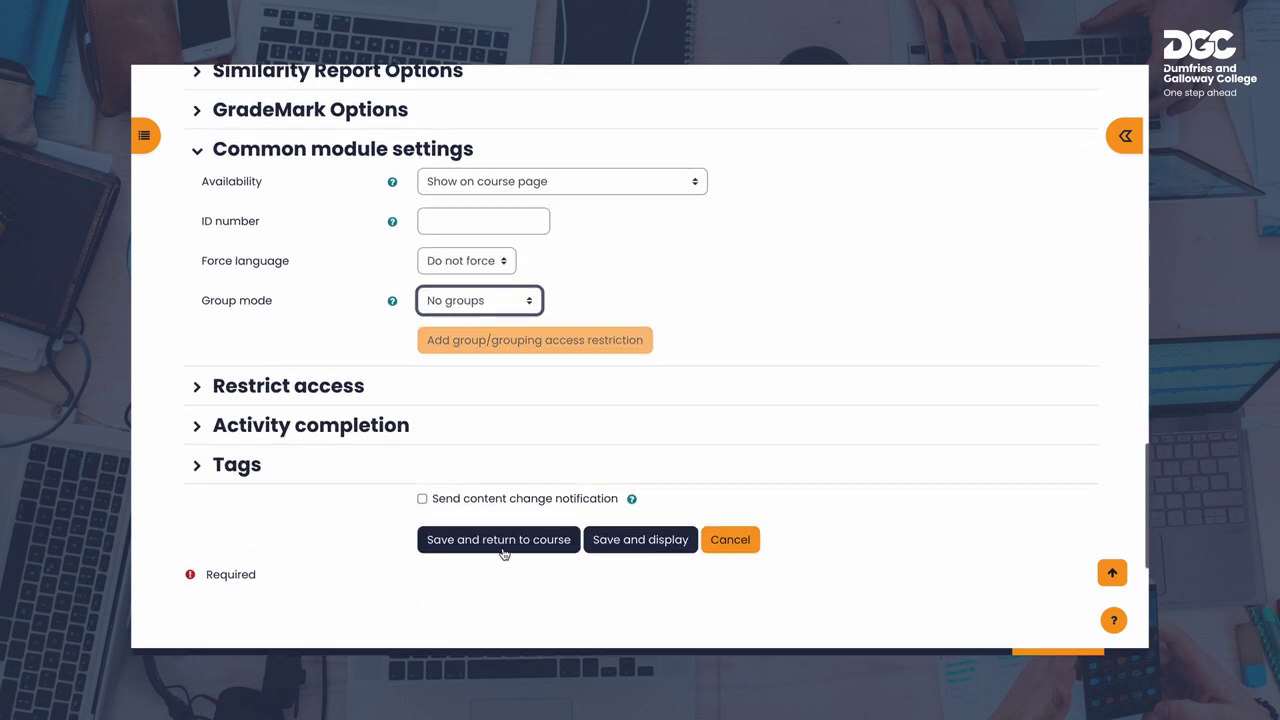
pyautogui.scroll(-2, 507, 548)
pyautogui.click(491, 380)
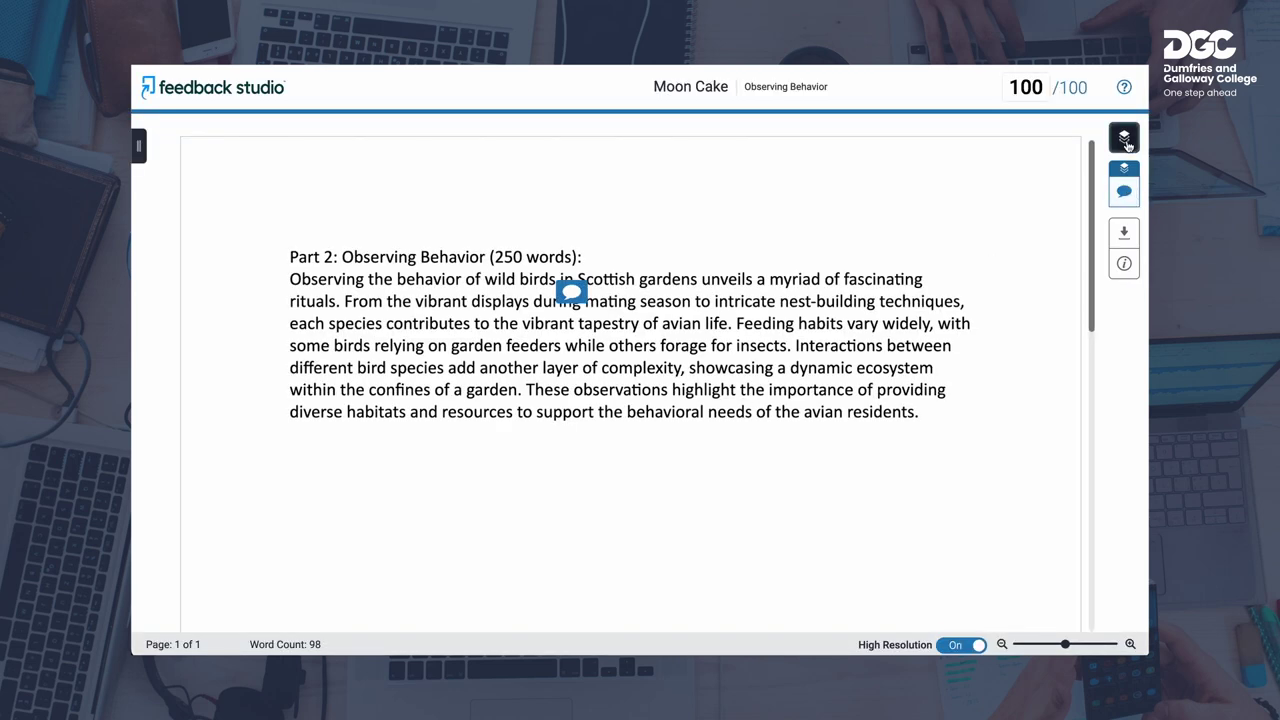
# Show the feedback layers and read the instructor's summary comment and inline comment bubble on the paper
pyautogui.click(1126, 183)
pyautogui.click(886, 194)
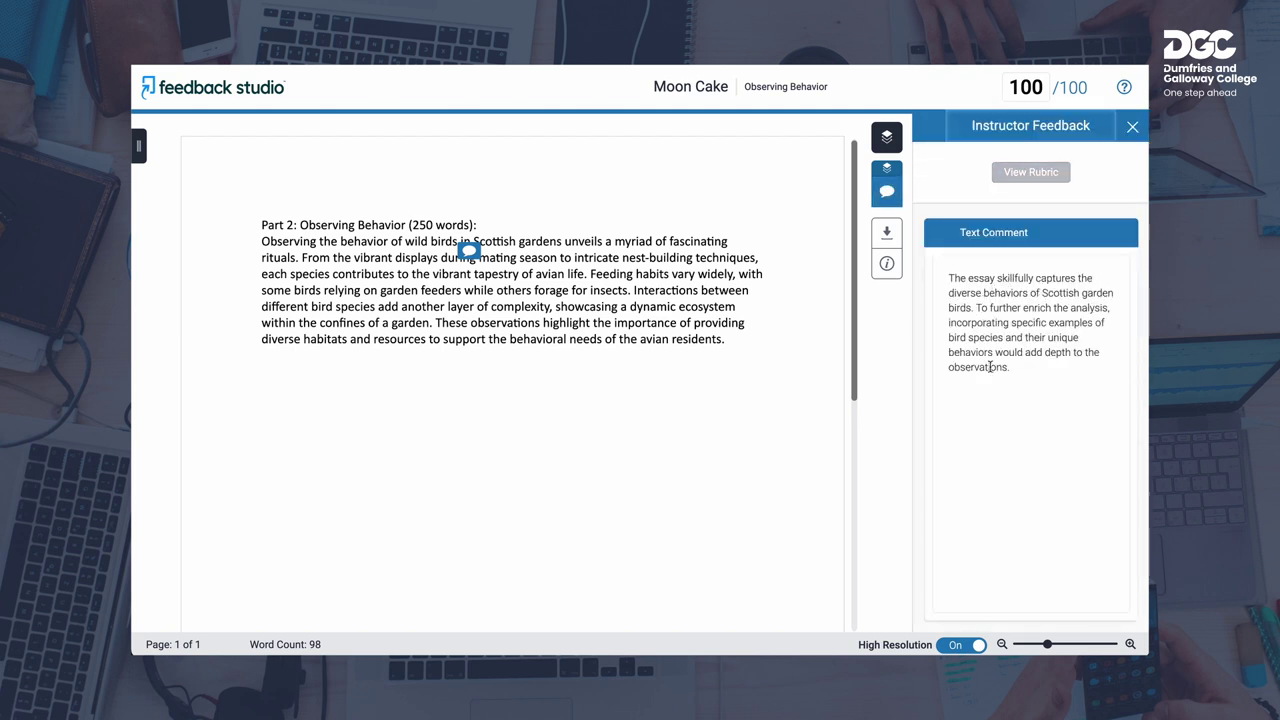
pyautogui.click(466, 251)
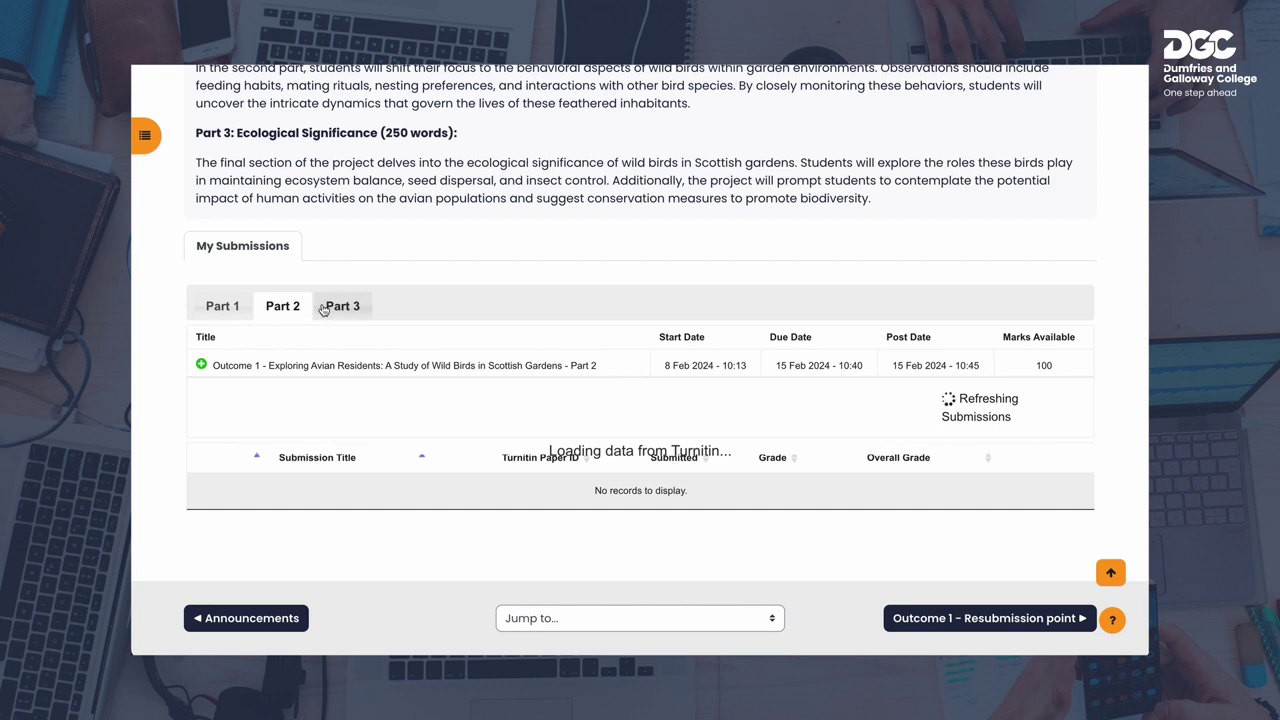
# Switch to the Part 3 submissions and open the Ecological Significance paper, graded 100/100
pyautogui.click(323, 310)
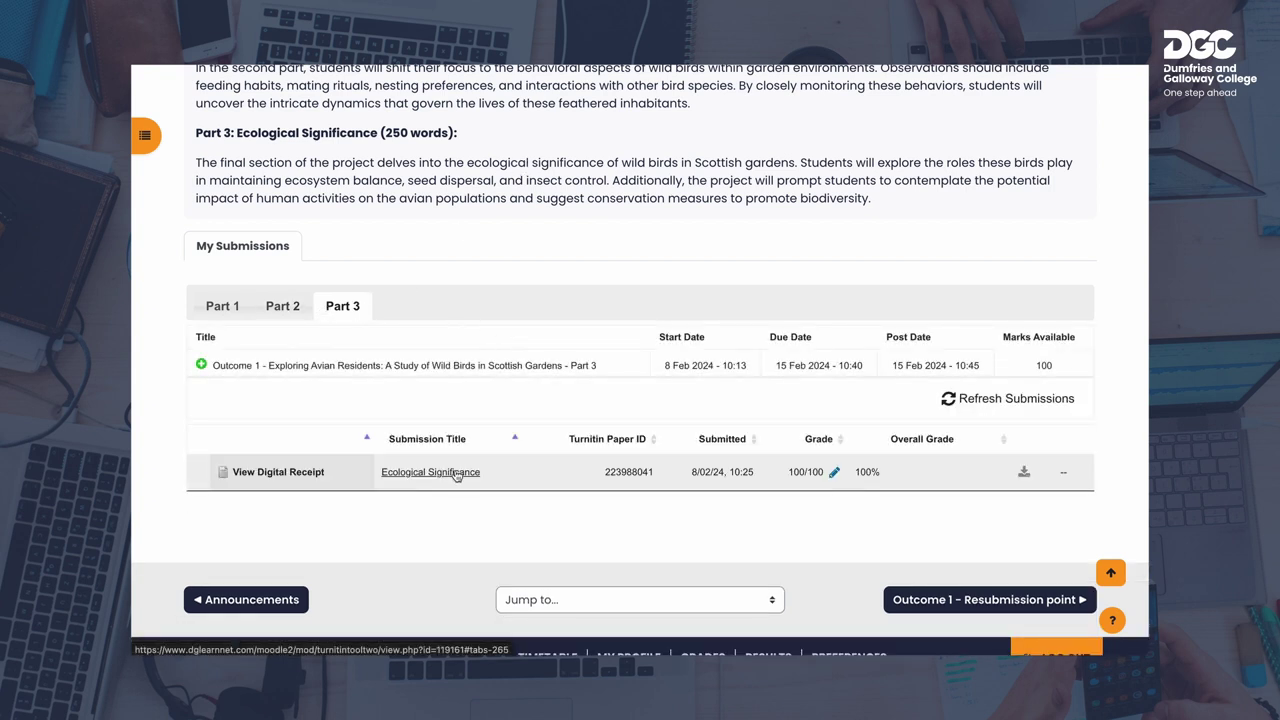
pyautogui.click(453, 474)
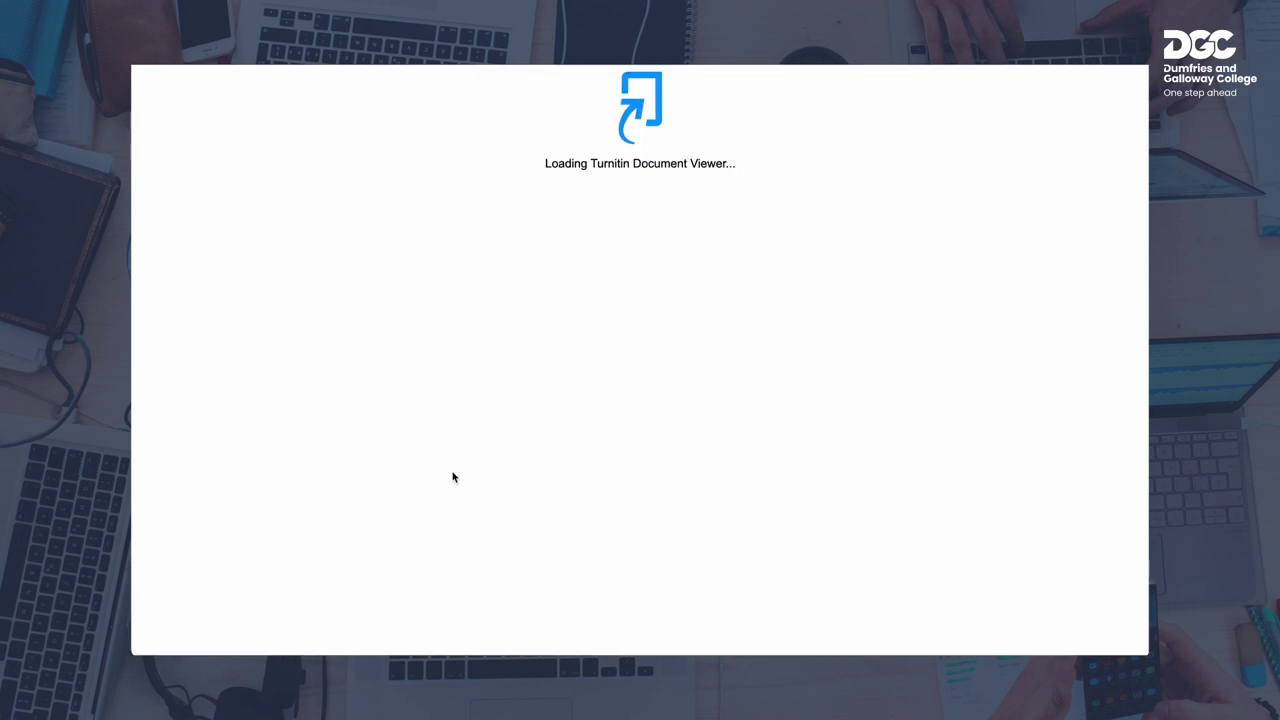